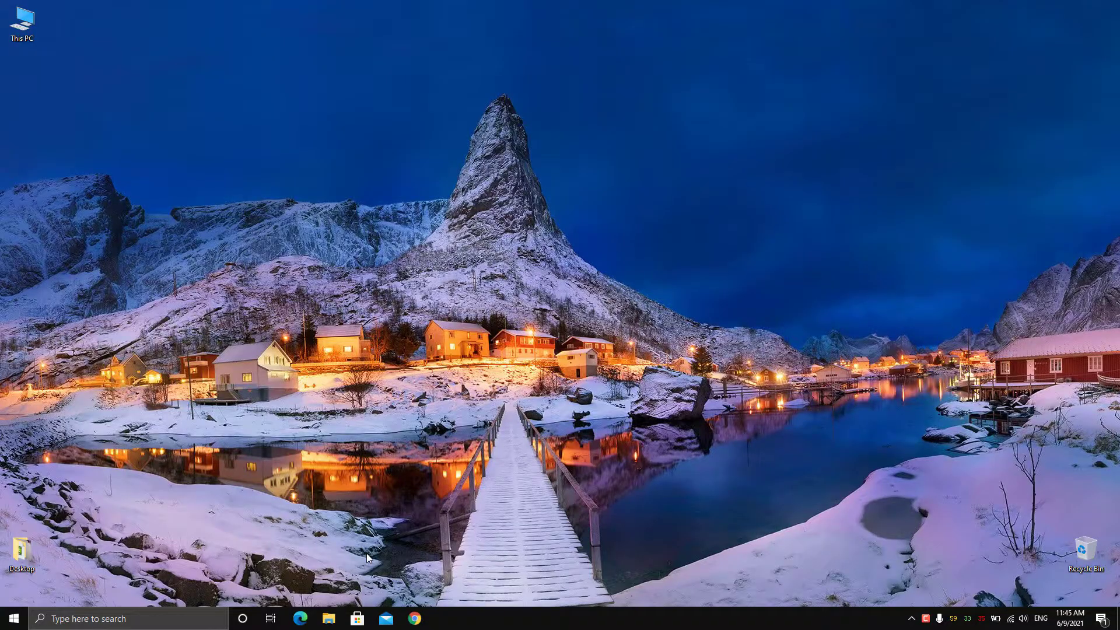
Launch Microsoft Edge maximized and dismiss the restore-pages offer
left_click(302, 620)
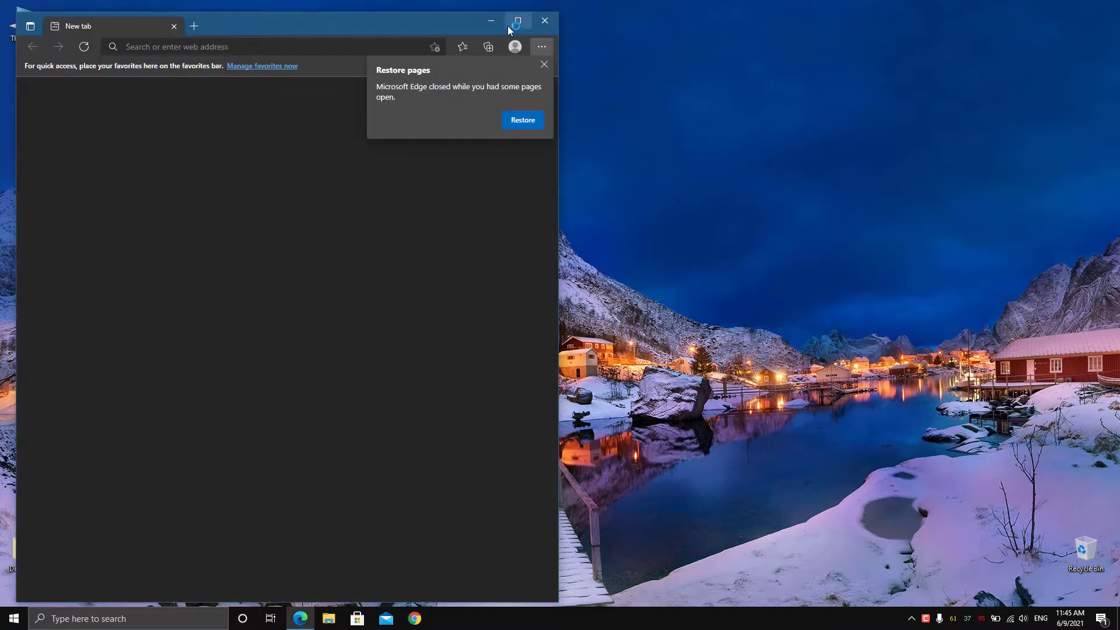
left_click(517, 20)
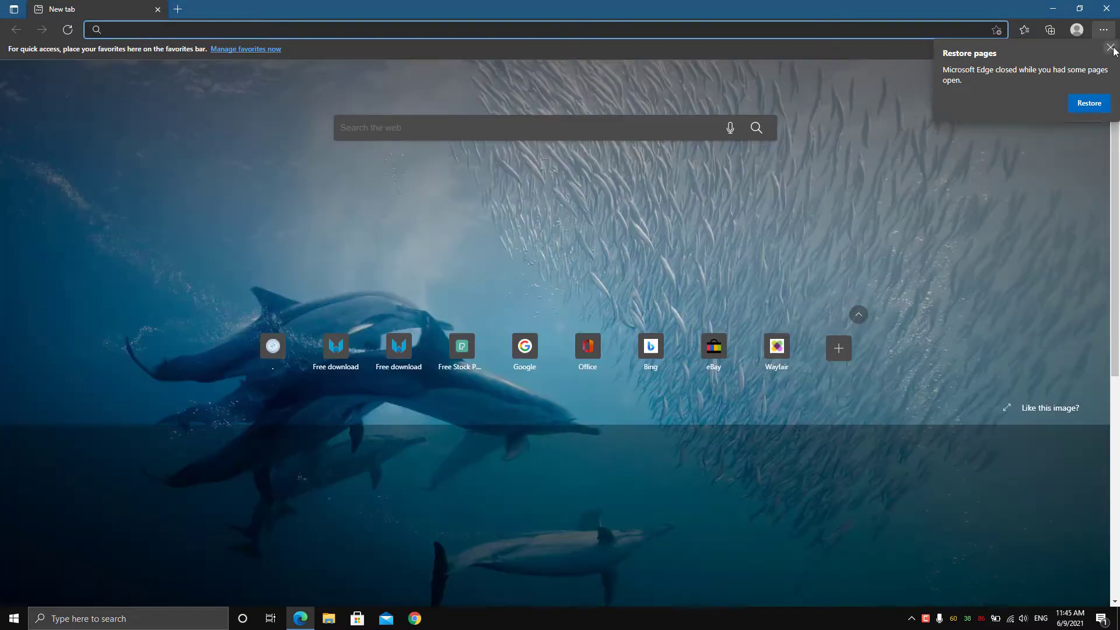
left_click(1111, 49)
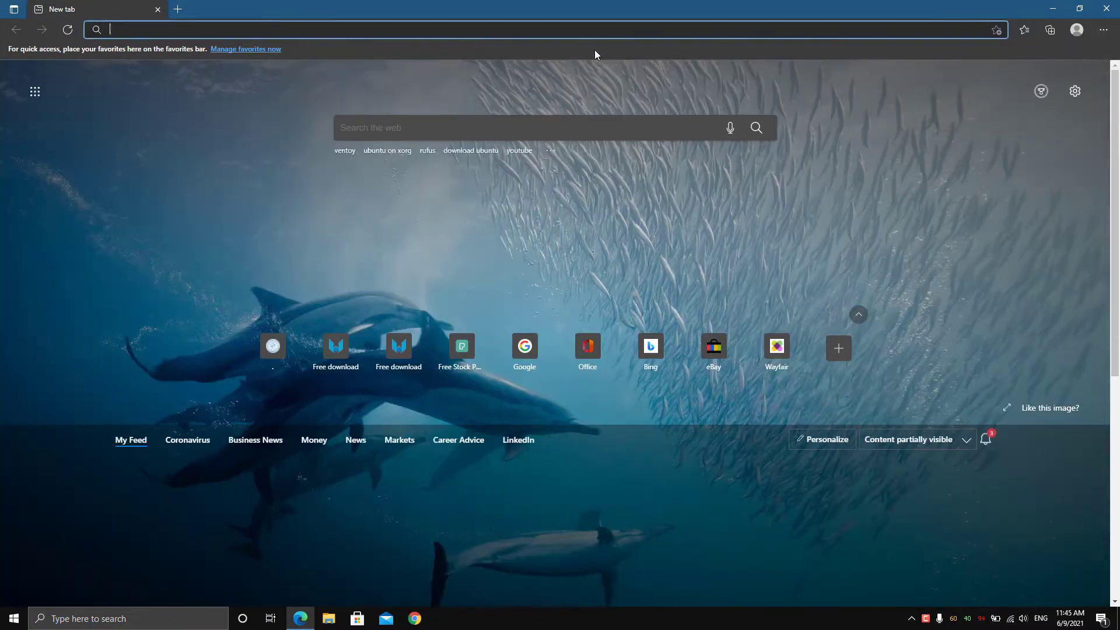
type("manja")
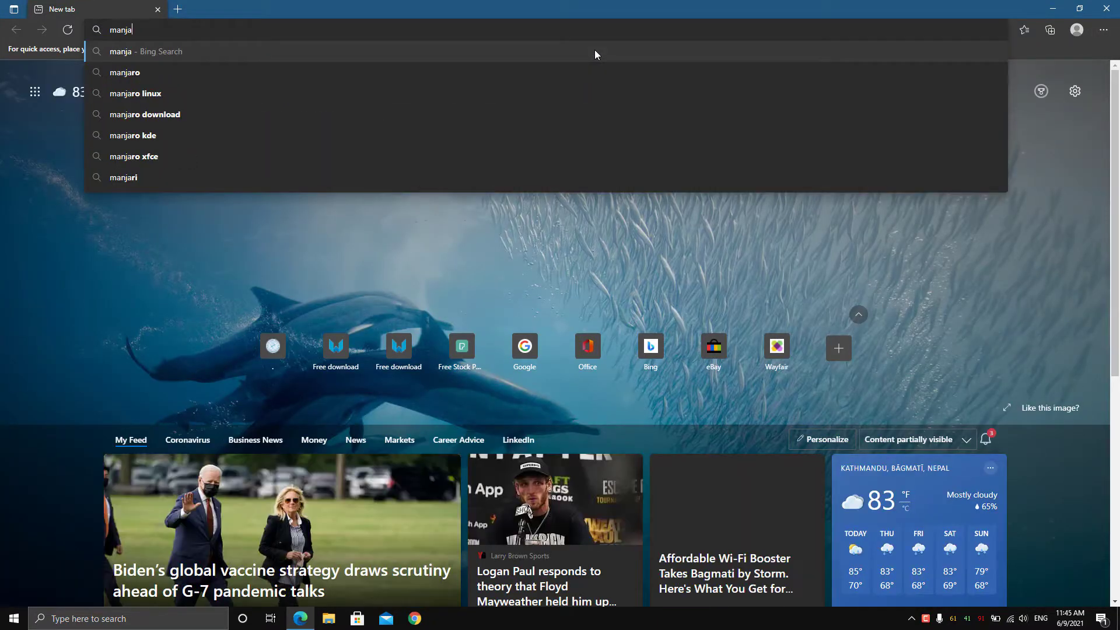
type("to.org")
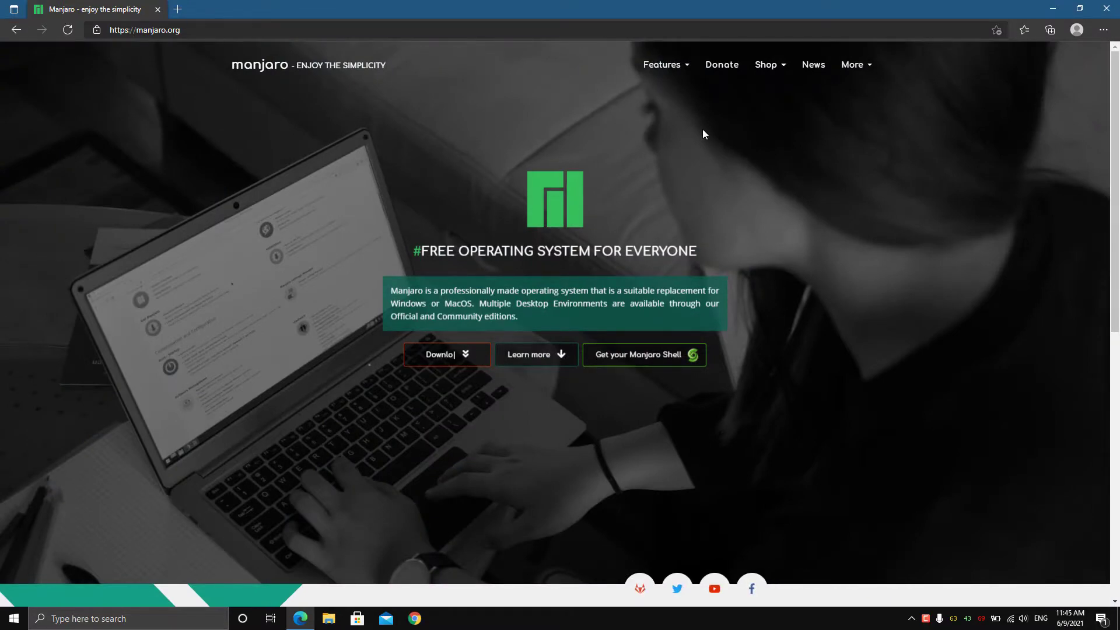
scroll(702, 128, "down", 5)
scroll(702, 128, "down", 3)
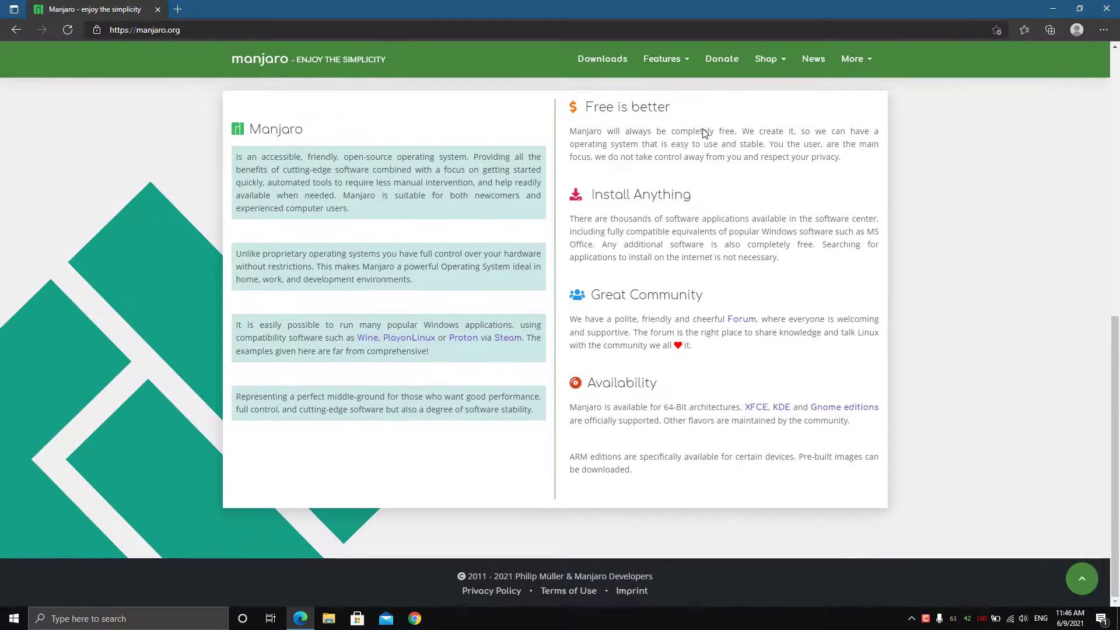
From manjaro.org Downloads, start the 64-bit KDE Plasma ISO download
left_click(602, 59)
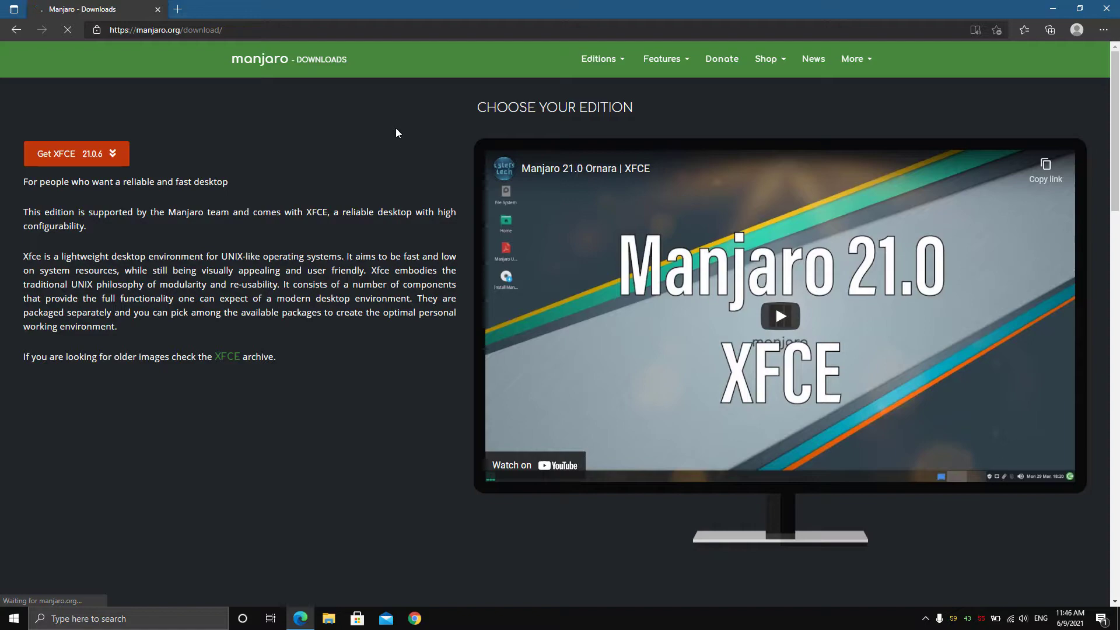
scroll(227, 246, "down", 3)
scroll(227, 246, "down", 3)
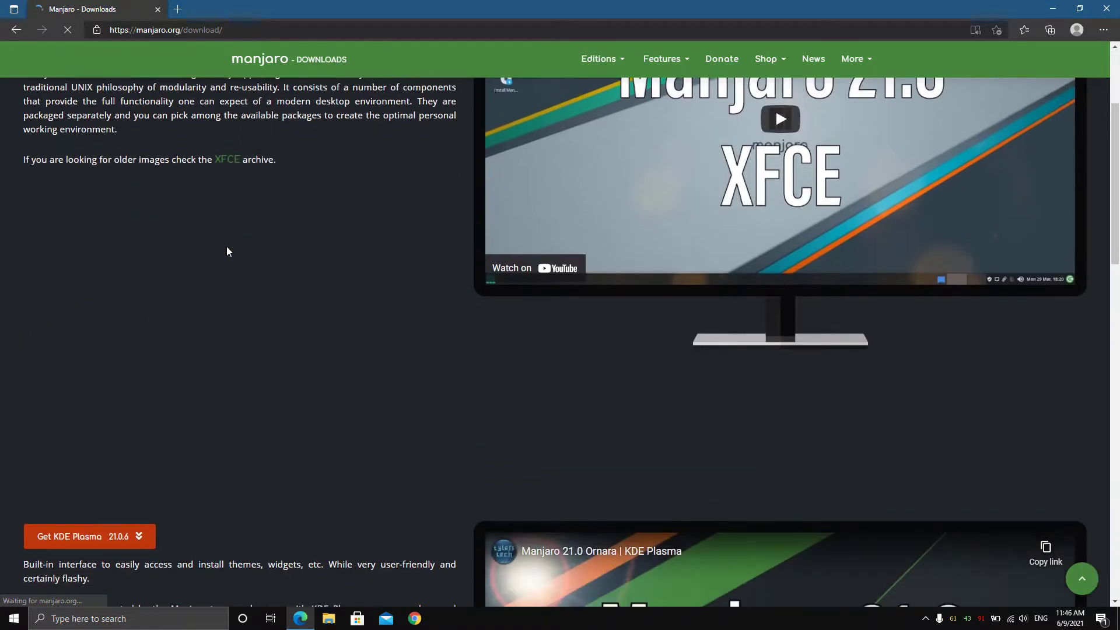
scroll(227, 247, "down", 3)
scroll(227, 250, "down", 3)
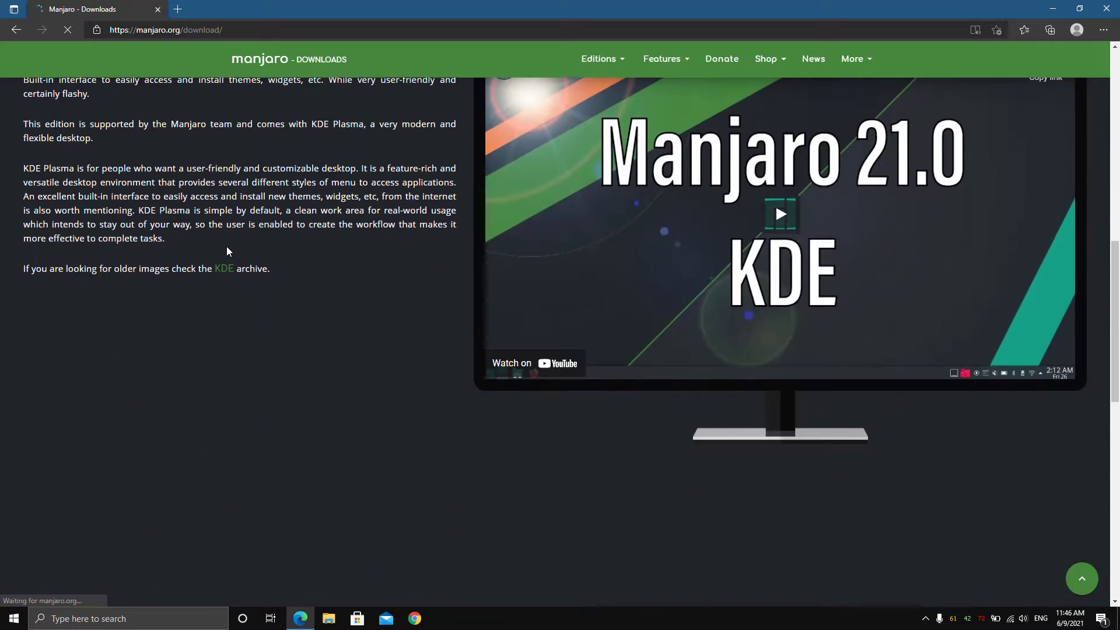
scroll(227, 252, "down", 3)
scroll(227, 251, "down", 3)
scroll(227, 251, "down", 3)
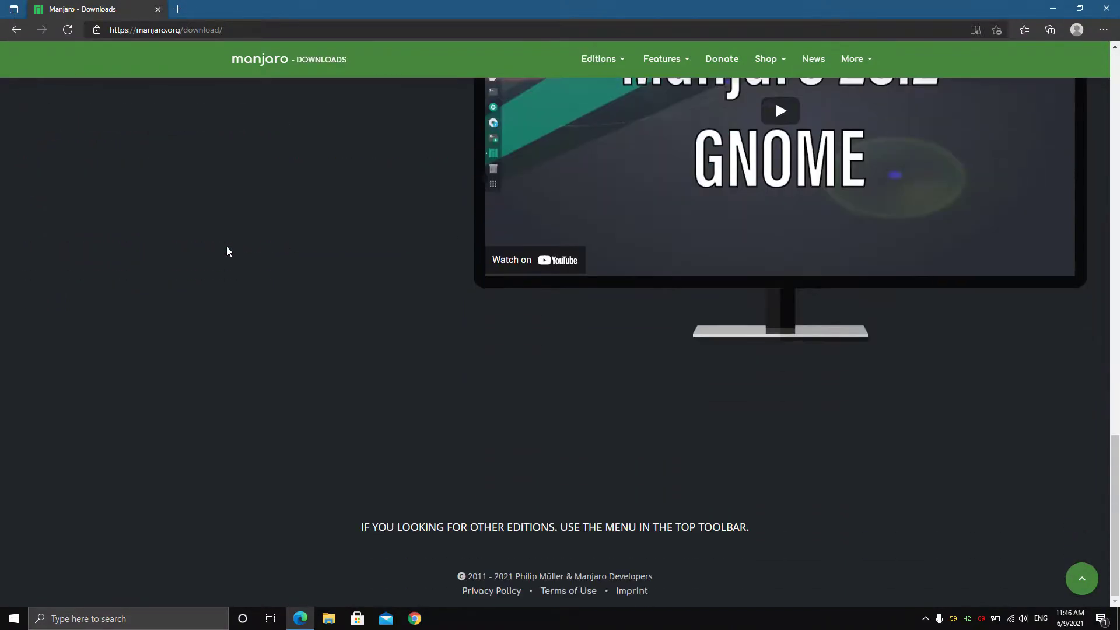
scroll(227, 252, "up", 3)
scroll(227, 251, "up", 2)
scroll(227, 251, "up", 3)
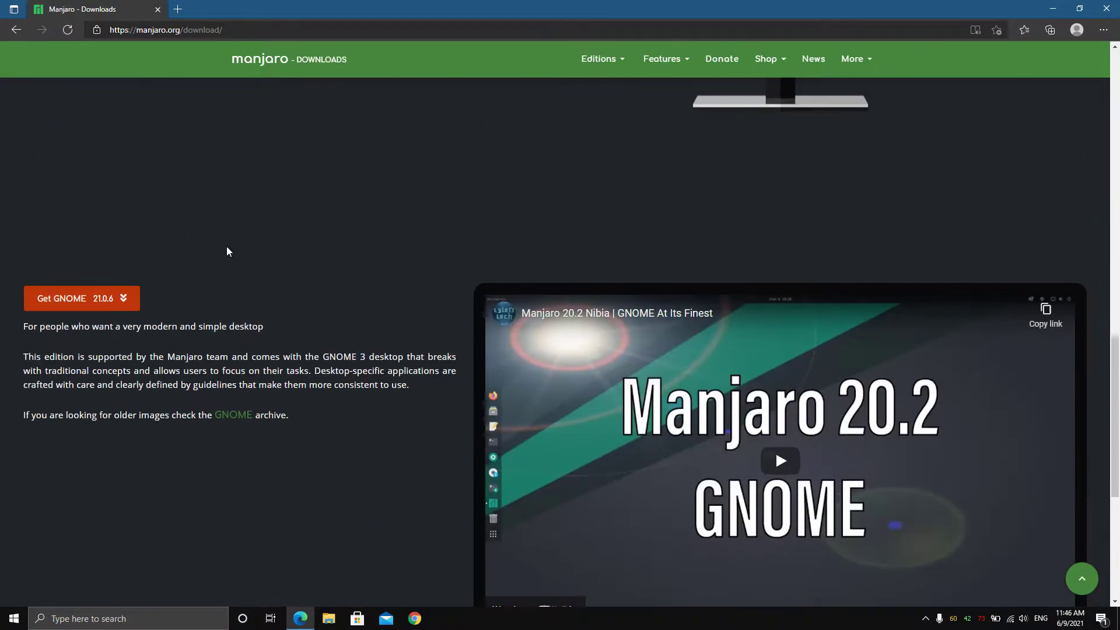
scroll(227, 251, "up", 3)
scroll(227, 250, "up", 3)
scroll(227, 250, "down", 2)
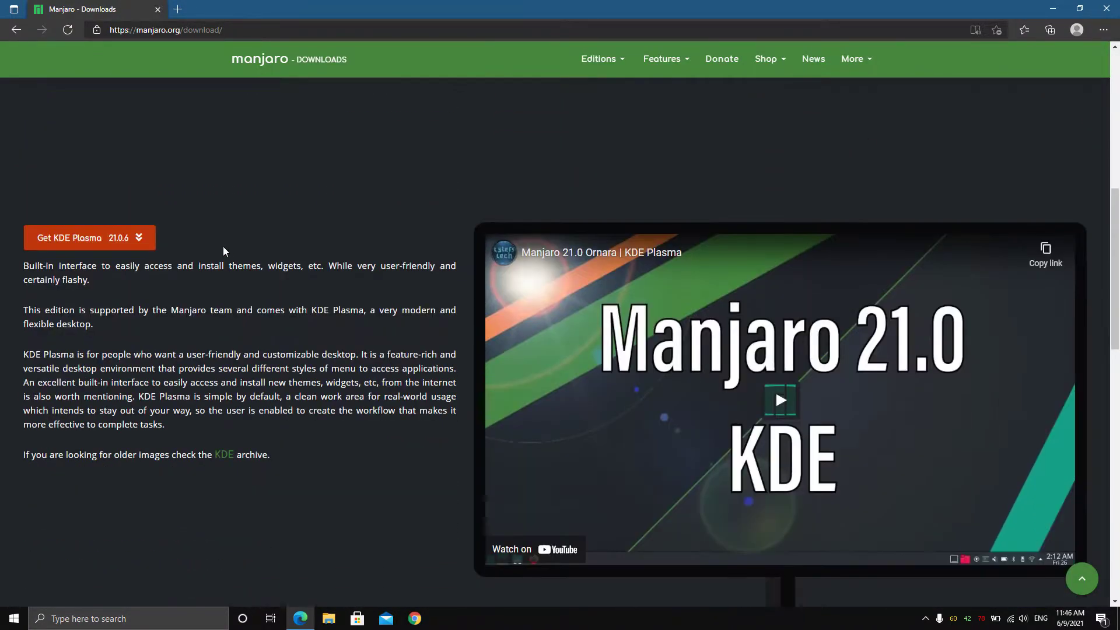
left_click(68, 238)
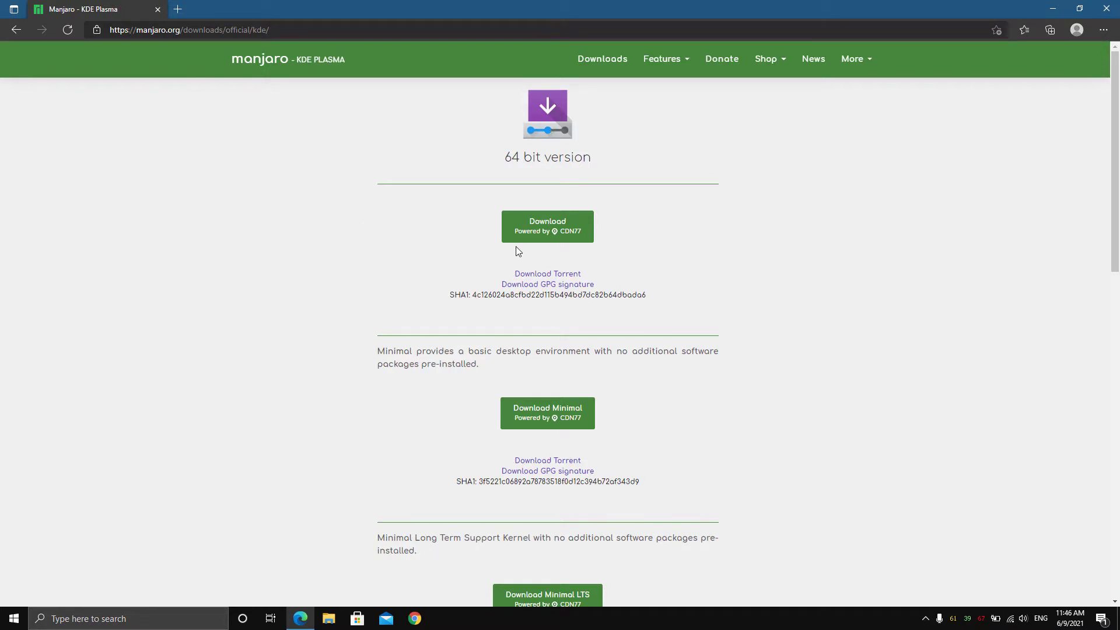
left_click(534, 228)
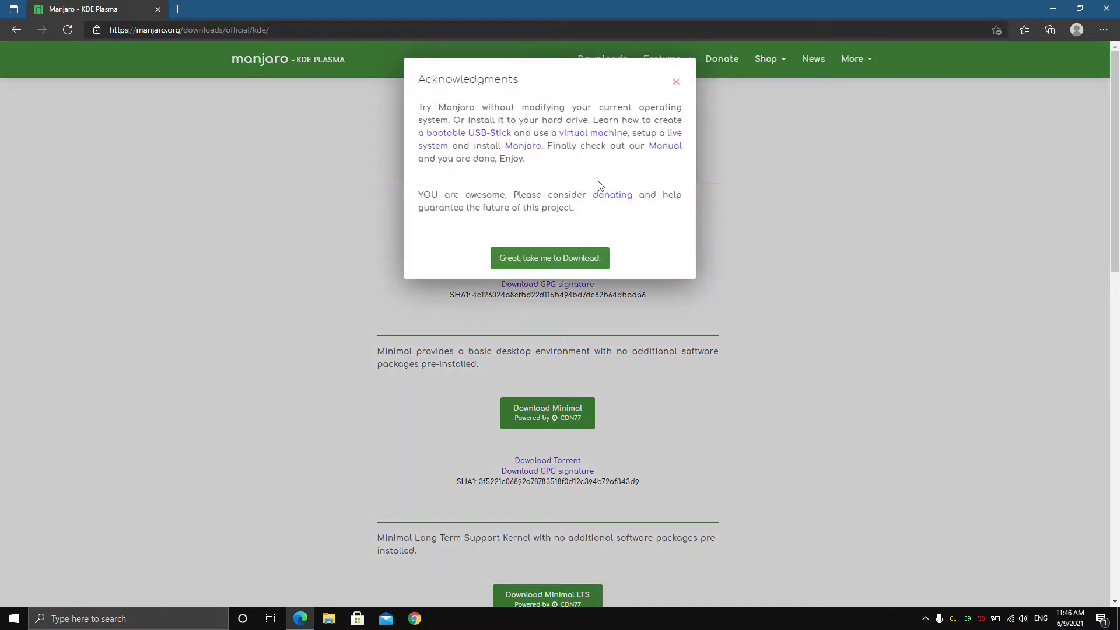
left_click(549, 256)
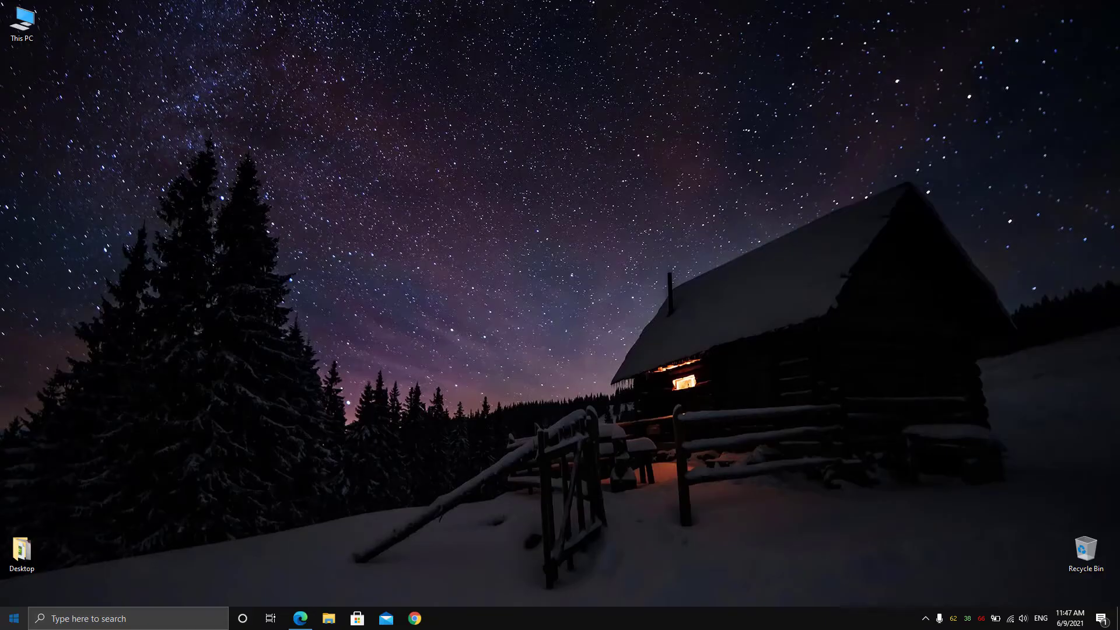
Open Disk Management from the power-user menu and briefly check the drives in This PC
right_click(12, 618)
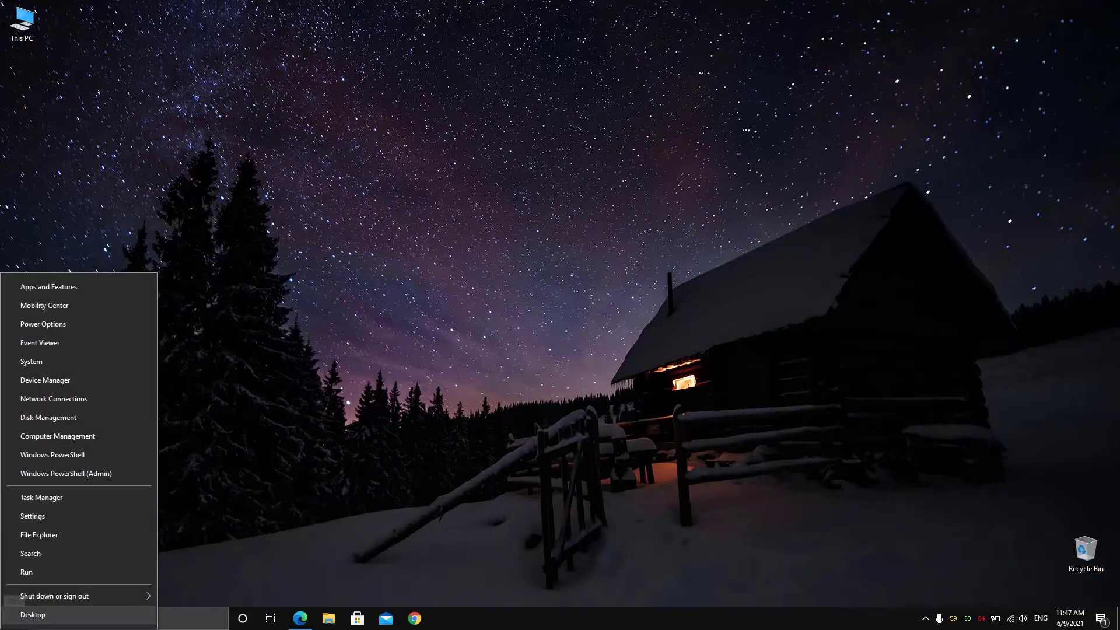
left_click(66, 417)
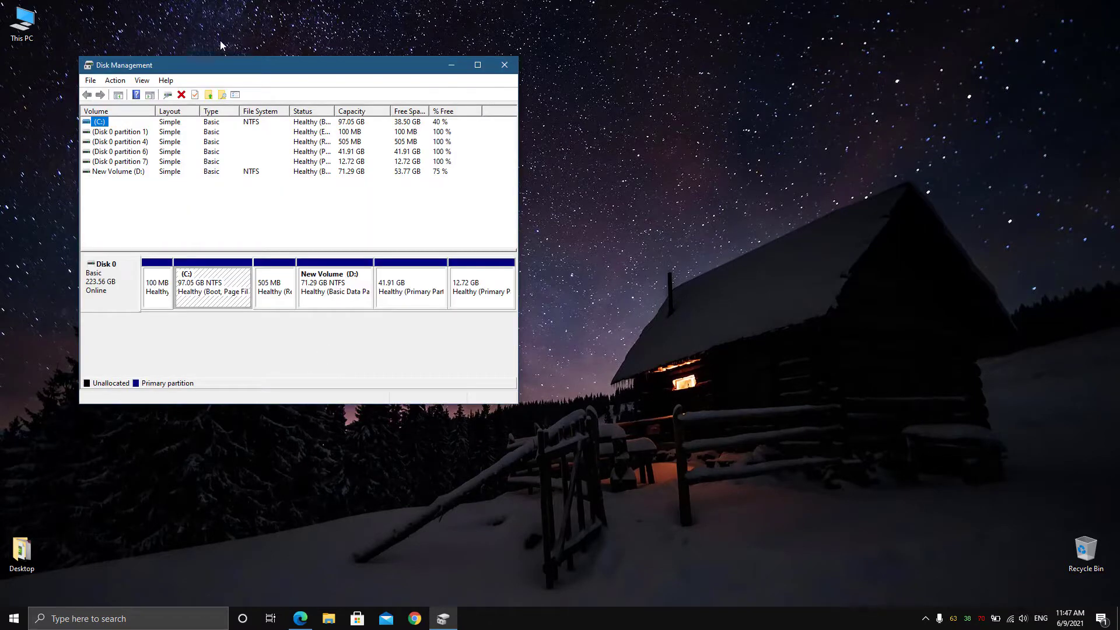
left_click_drag(207, 60, 314, 79)
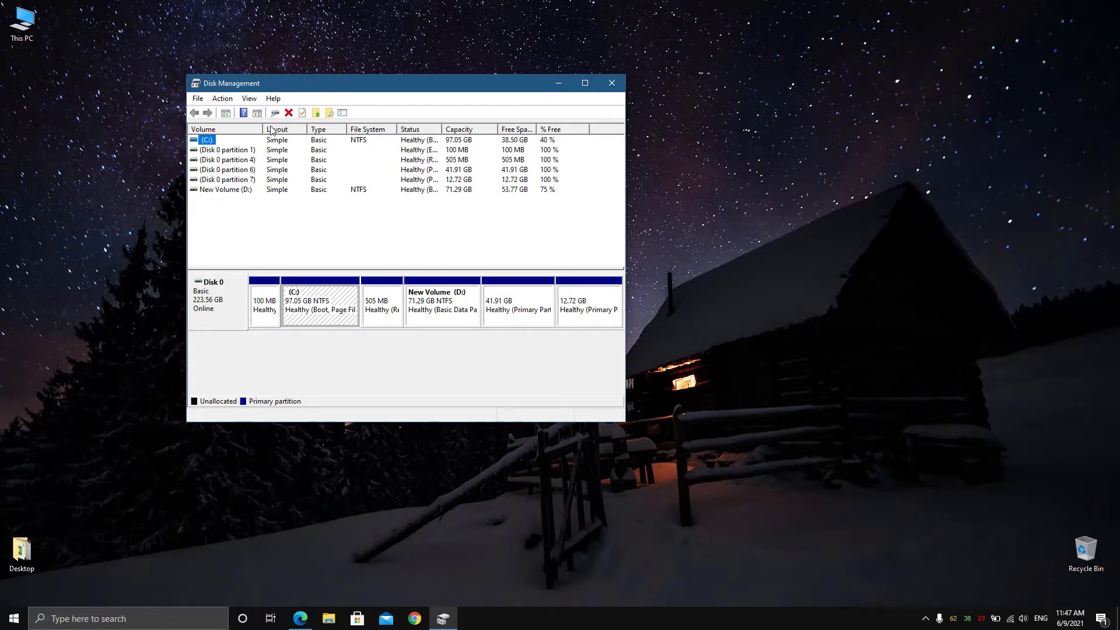
left_click(23, 22)
double_click(24, 35)
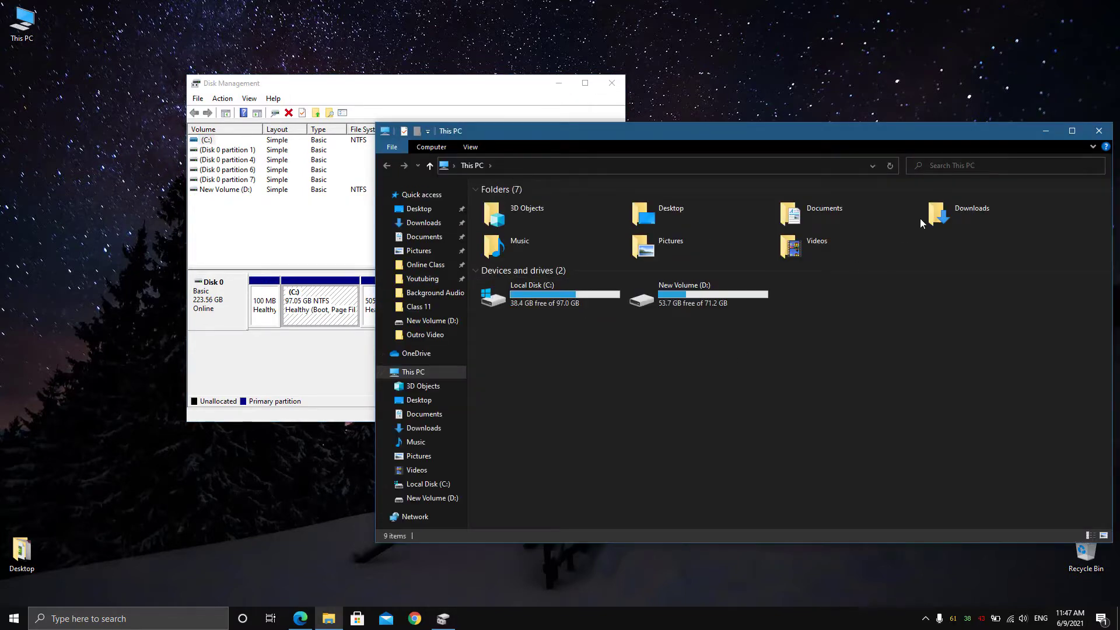
left_click_drag(1013, 134, 851, 159)
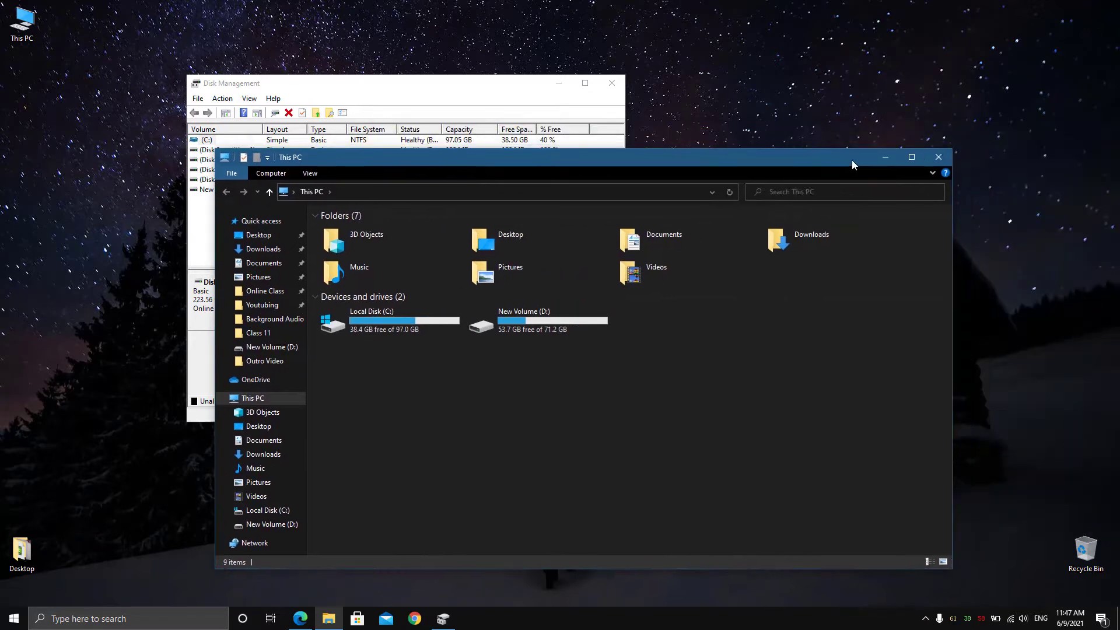
left_click(953, 166)
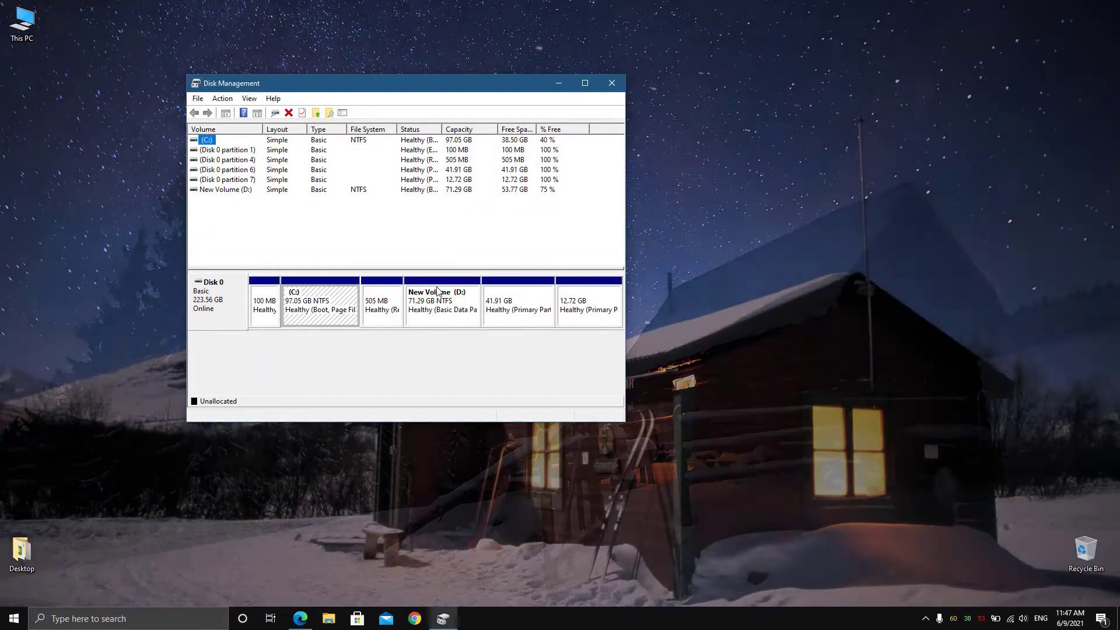
Shrink New Volume (D:) by 33000 MB, leaving about 32 GB unallocated on Disk 0
right_click(439, 291)
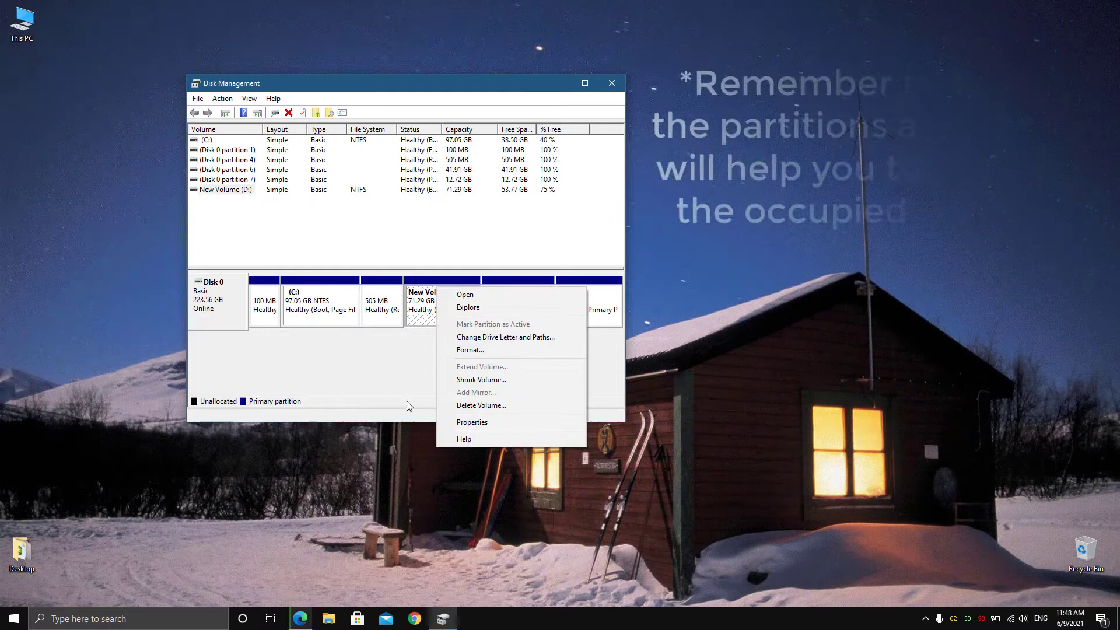
left_click(395, 435)
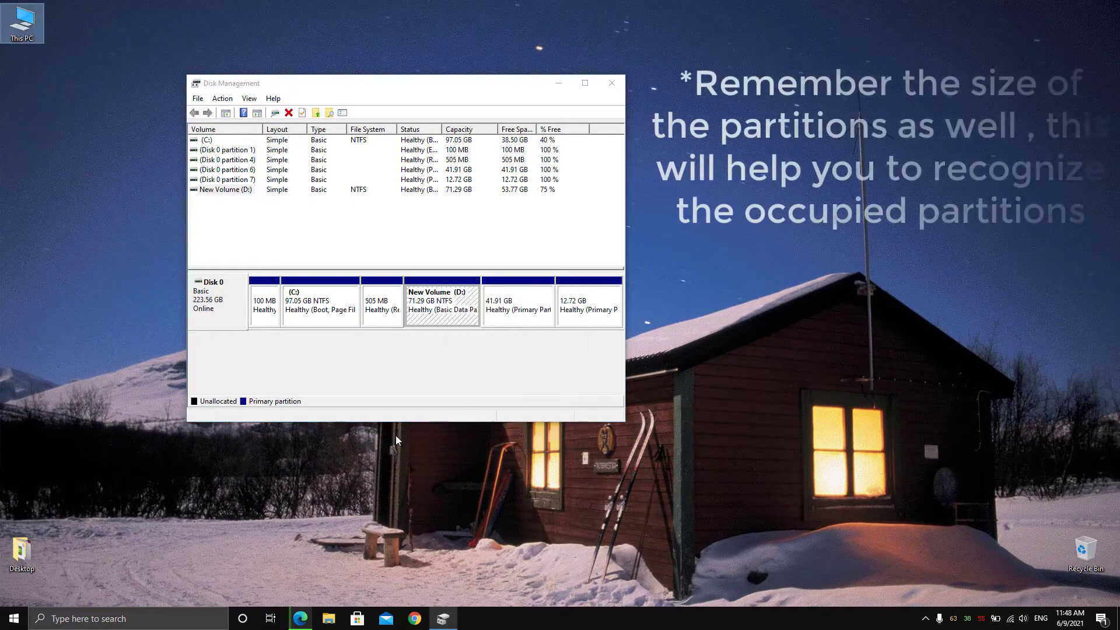
right_click(443, 317)
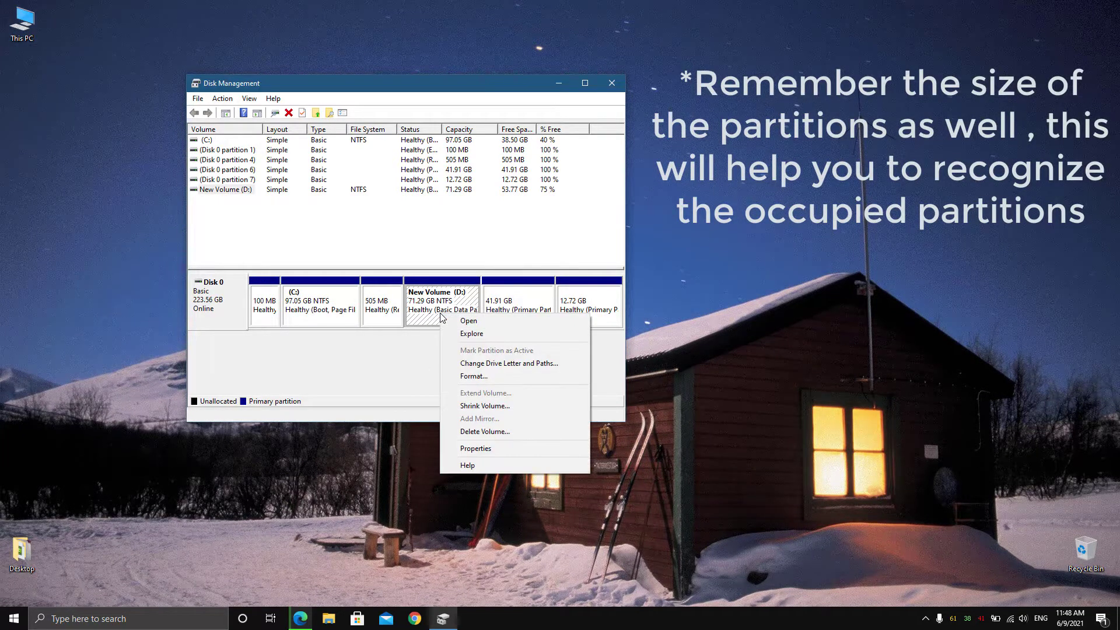
left_click(492, 406)
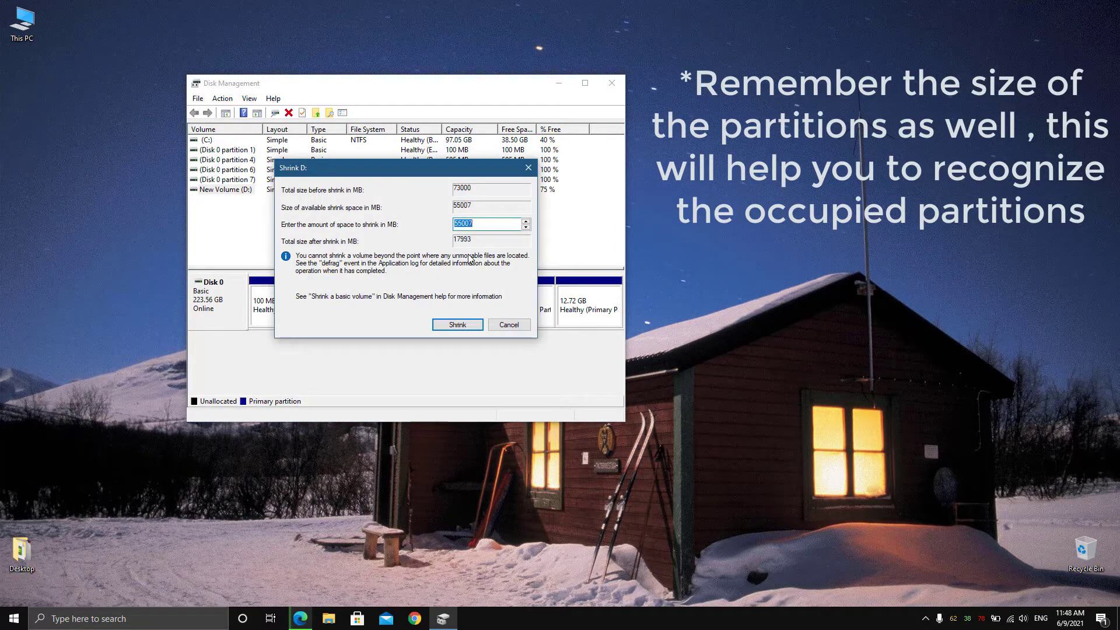
type("33000")
left_click(457, 325)
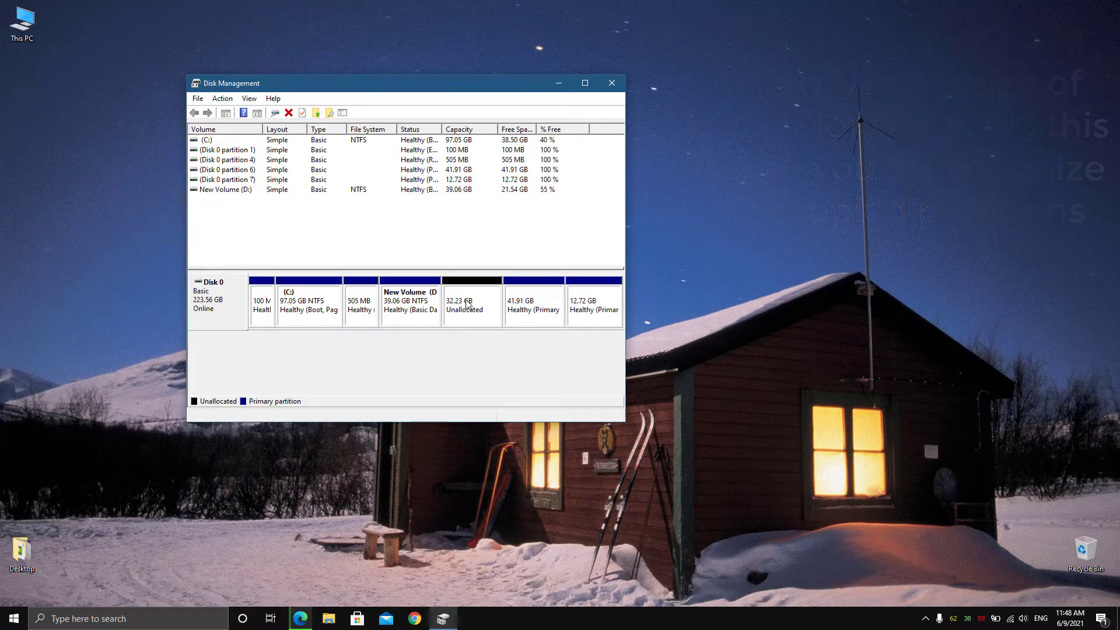
Search the web for rufus and reach the Rufus downloads page at rufus.ie
left_click(469, 304)
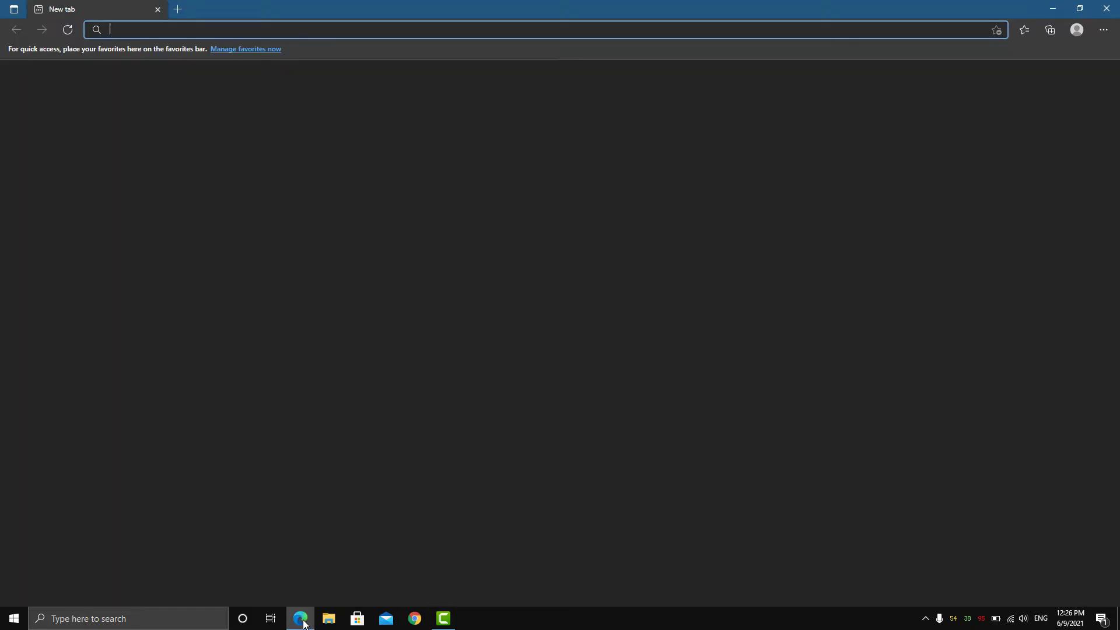
type("ruf")
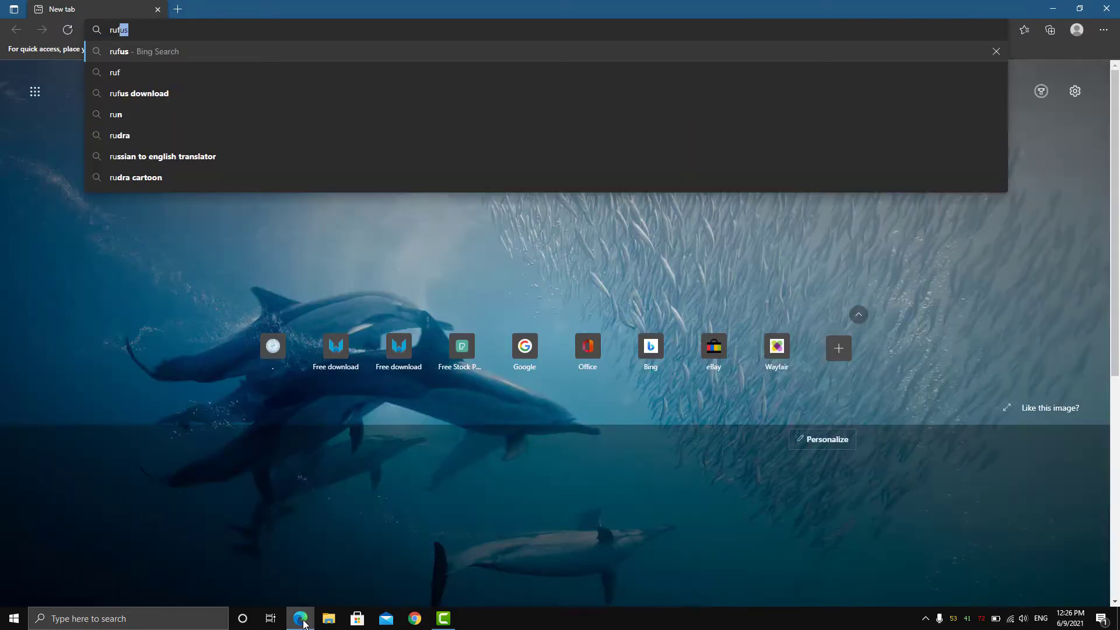
type("us")
key("Return")
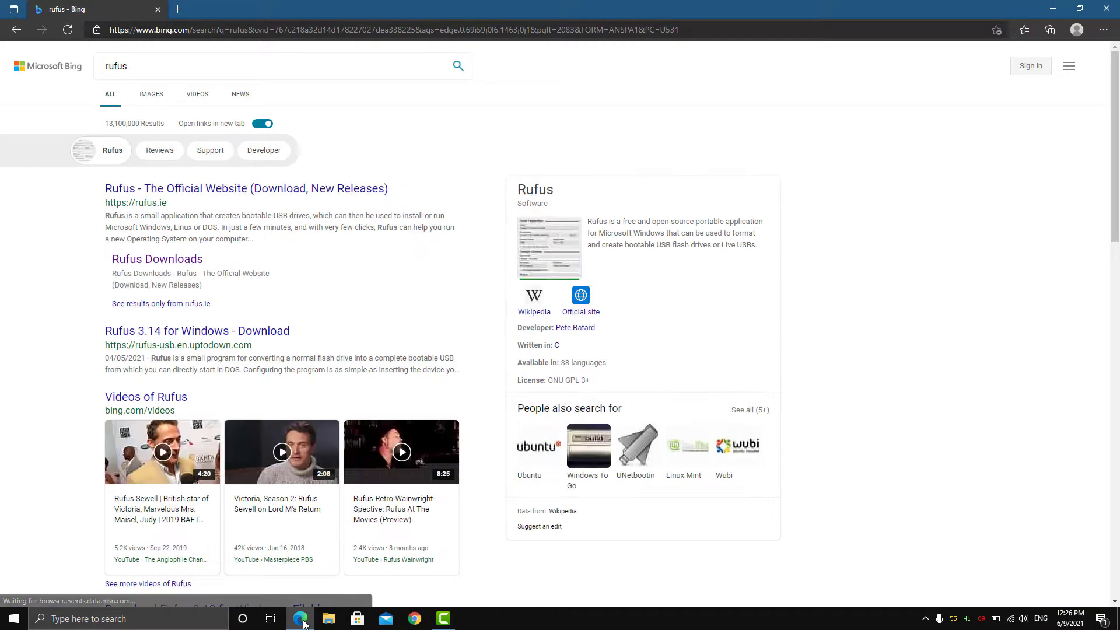
left_click(158, 259)
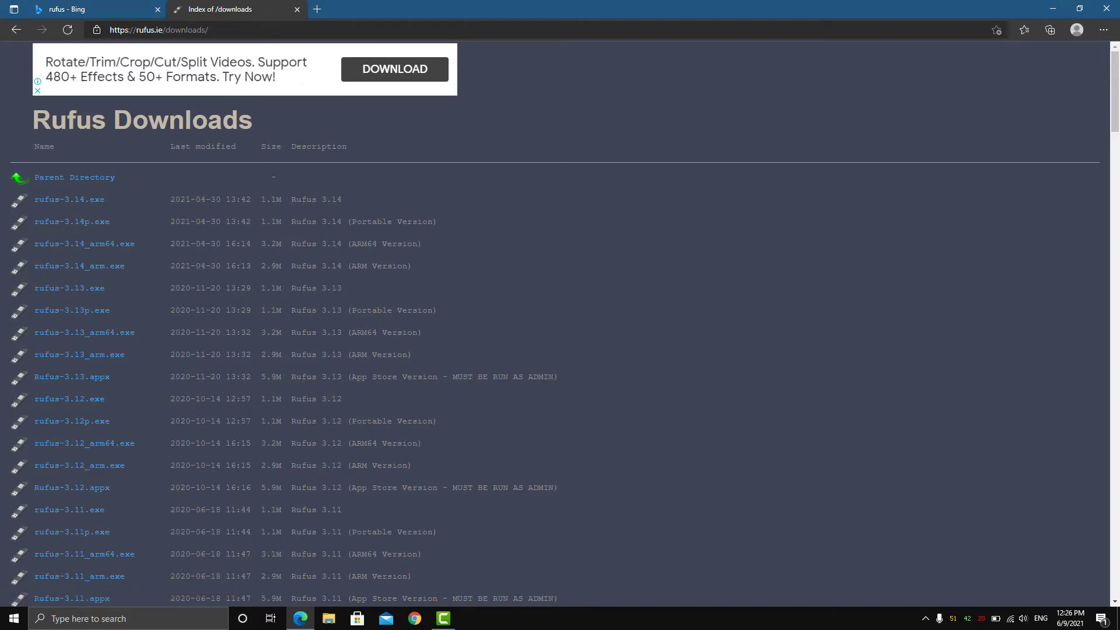
Close Edge and launch rufus-3.14 from the desktop Manjaro folder
left_click(1105, 7)
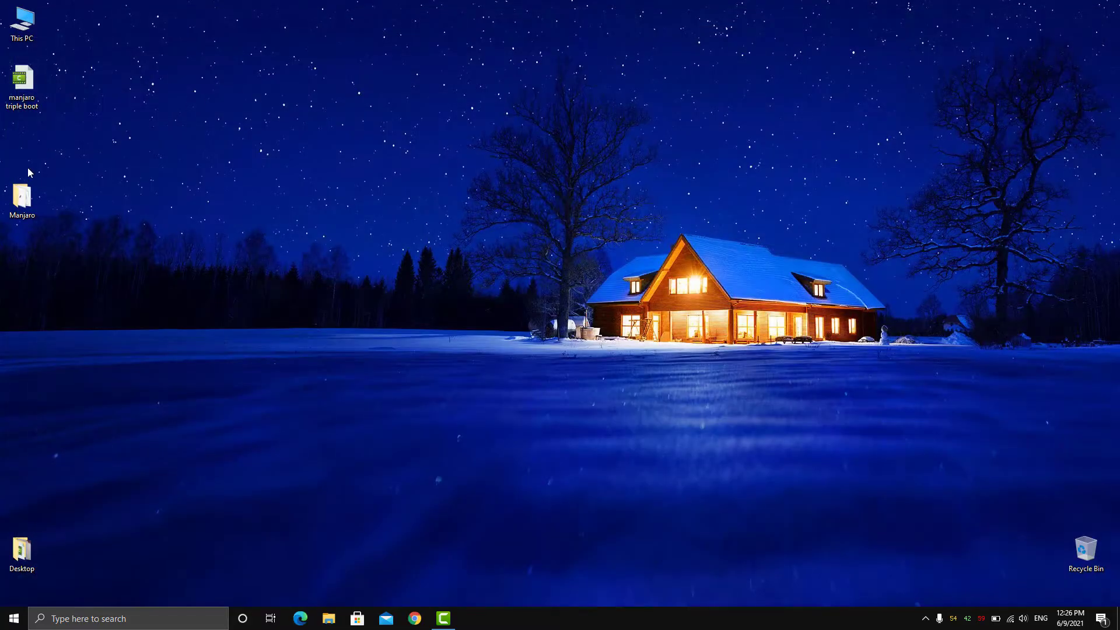
double_click(22, 199)
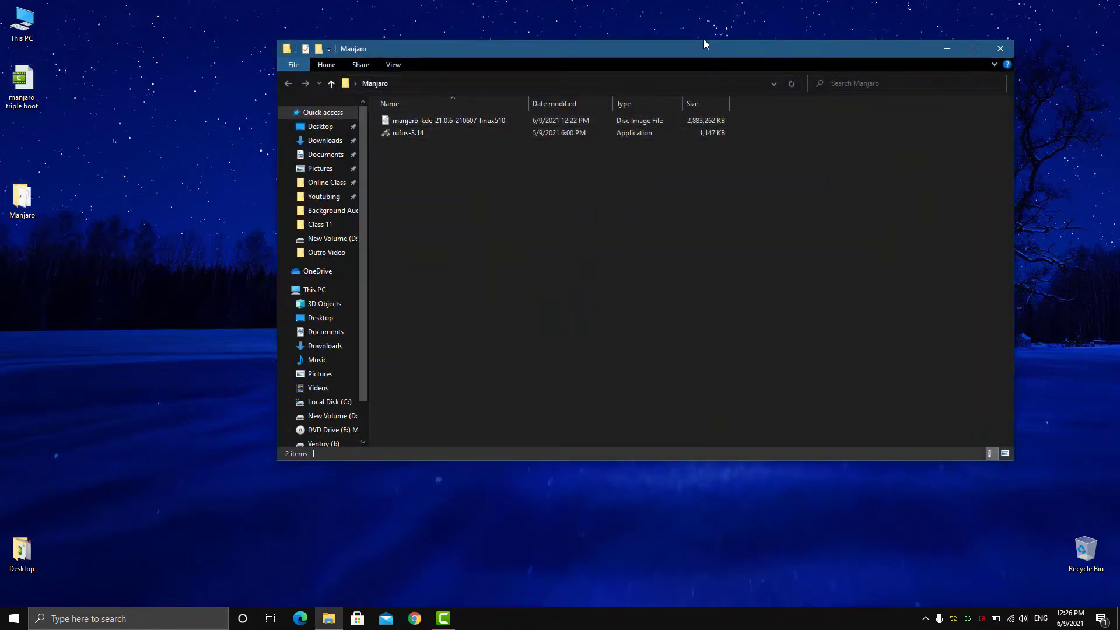
double_click(406, 132)
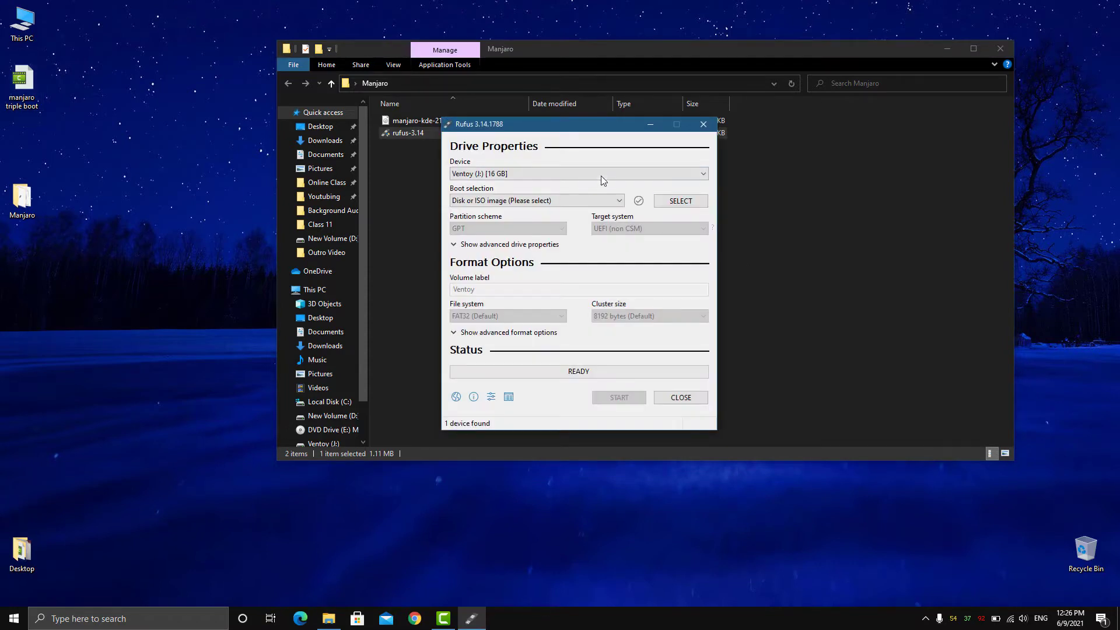
Target the 16 GB Ventoy (J:) drive, load the Manjaro KDE ISO and accept DD image mode
left_click(600, 174)
left_click(602, 174)
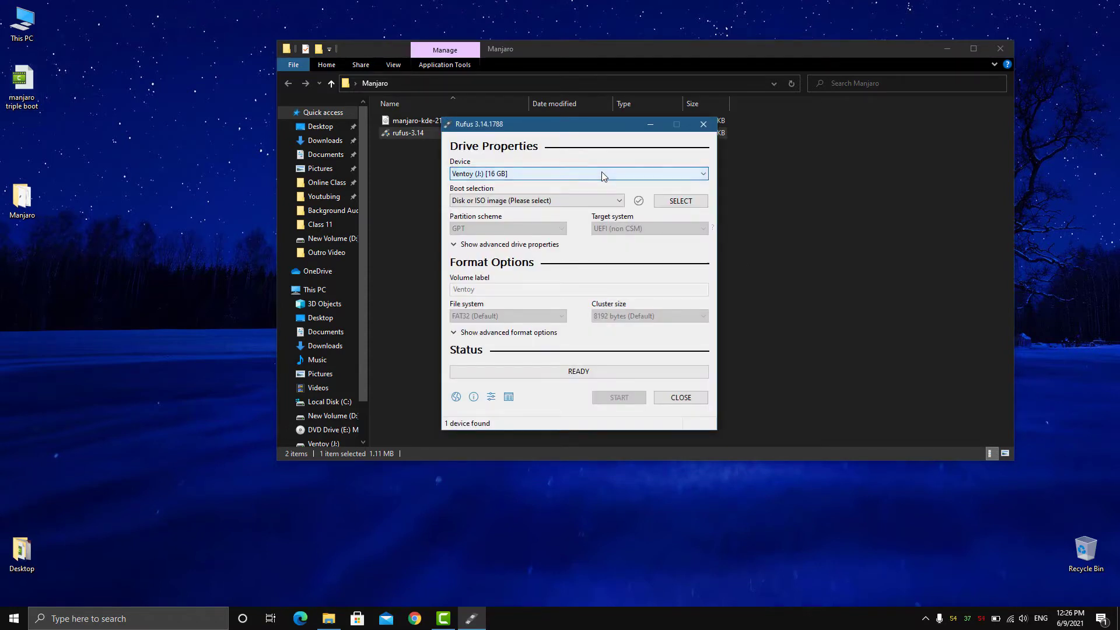
left_click(529, 174)
left_click(490, 187)
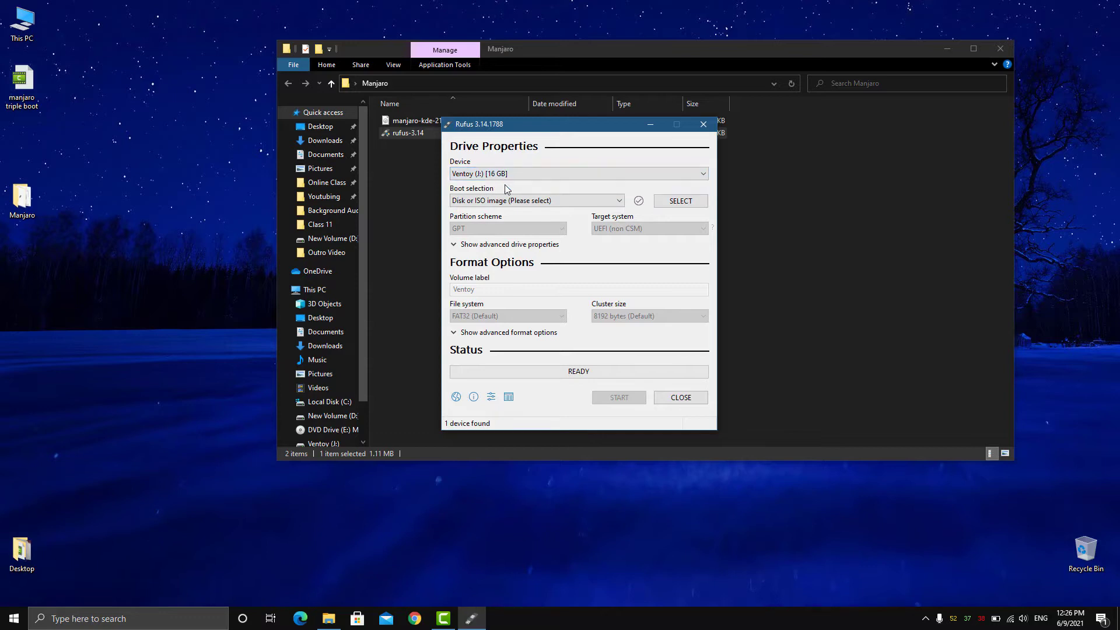
left_click(500, 202)
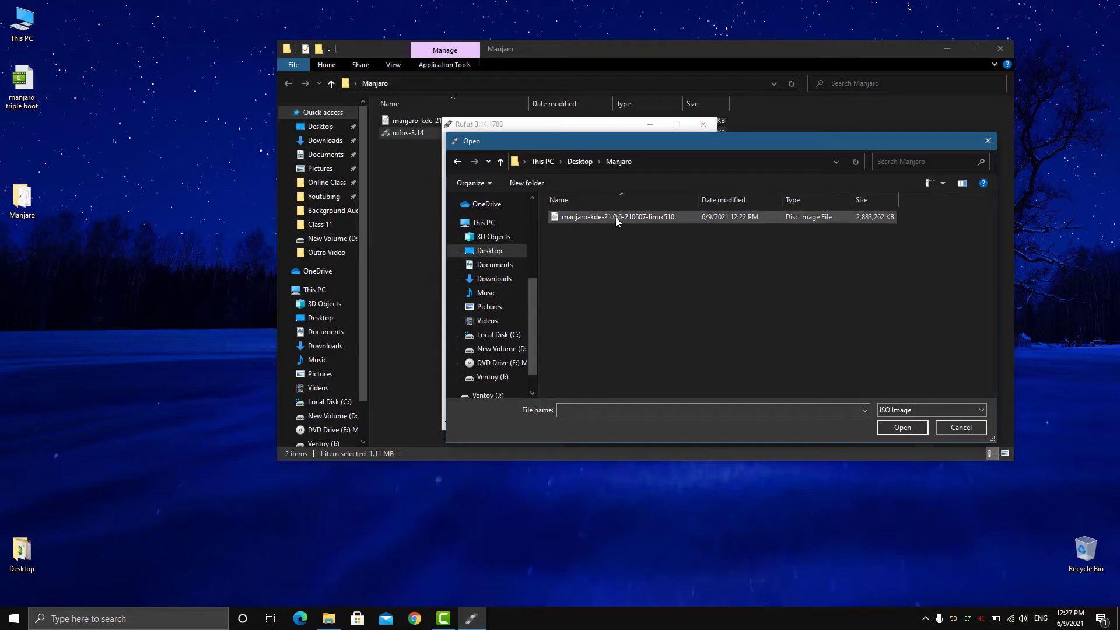
left_click(901, 428)
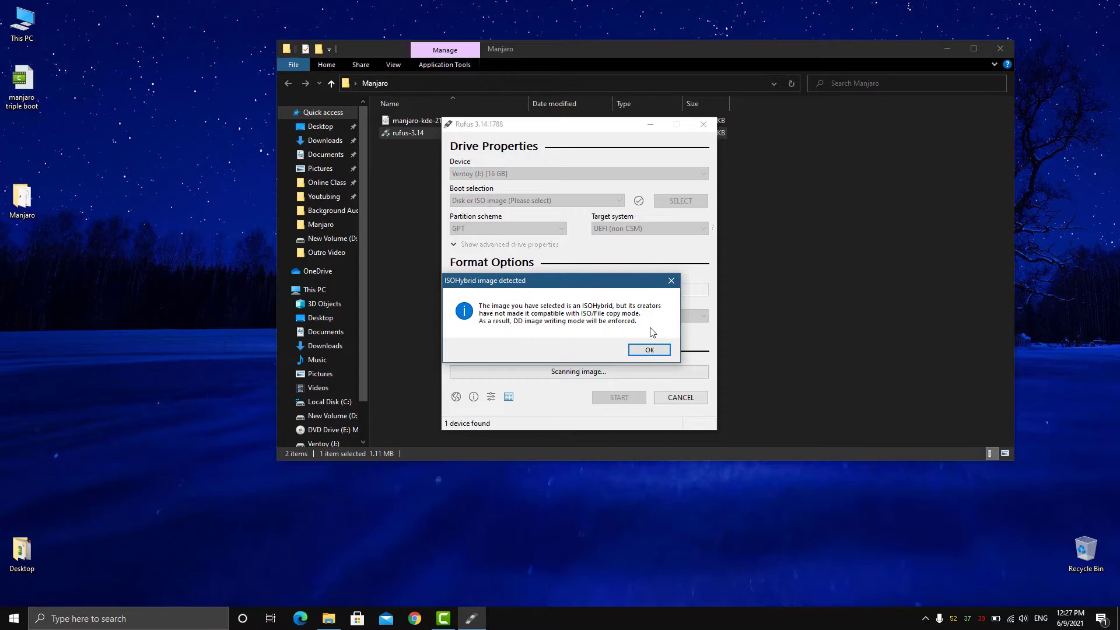
left_click(649, 349)
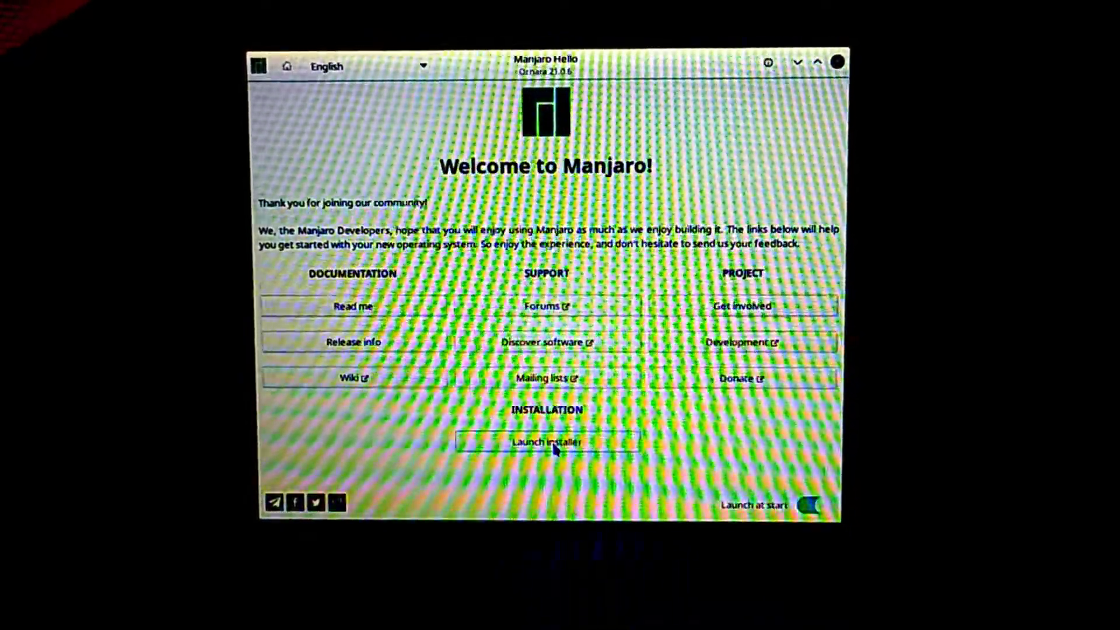
Launch the installer and accept American English, America/New York and the English (US) keyboard
left_click(552, 441)
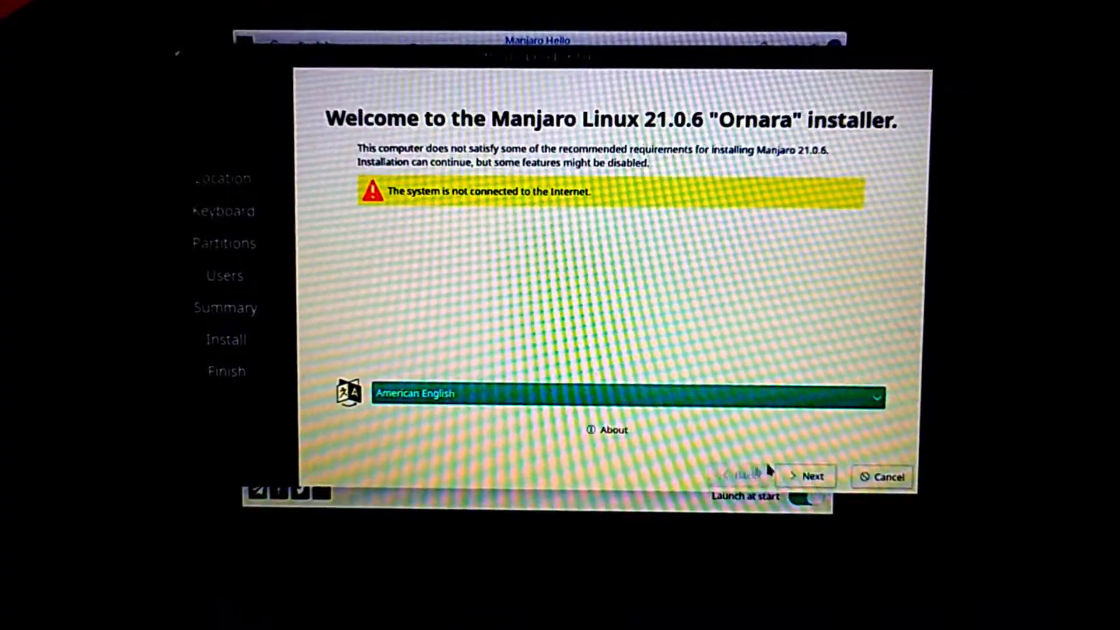
left_click(812, 474)
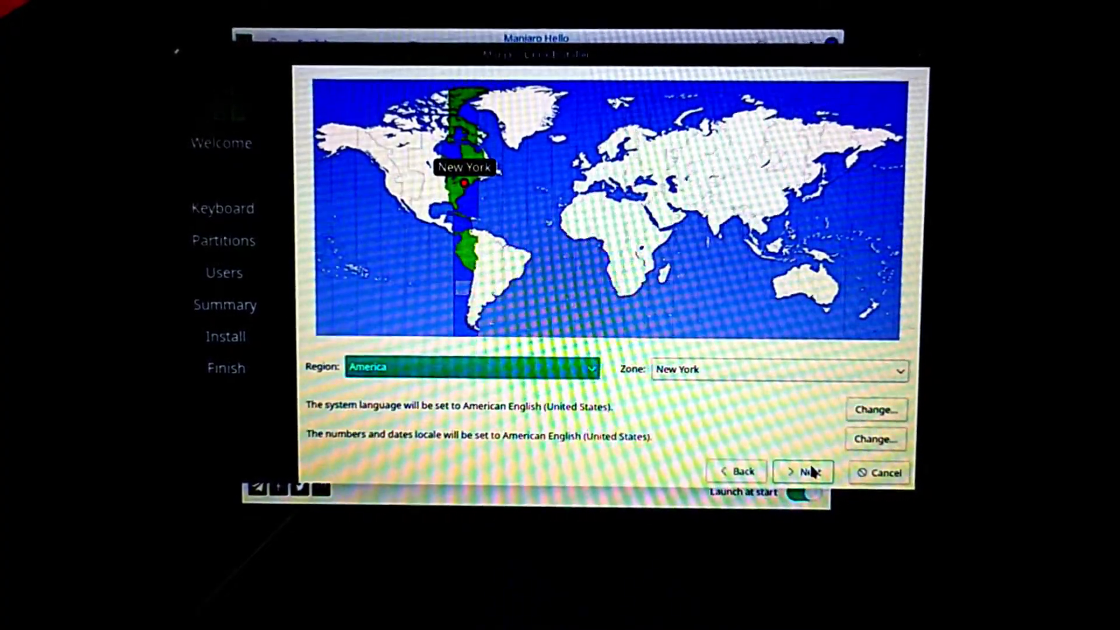
left_click(812, 471)
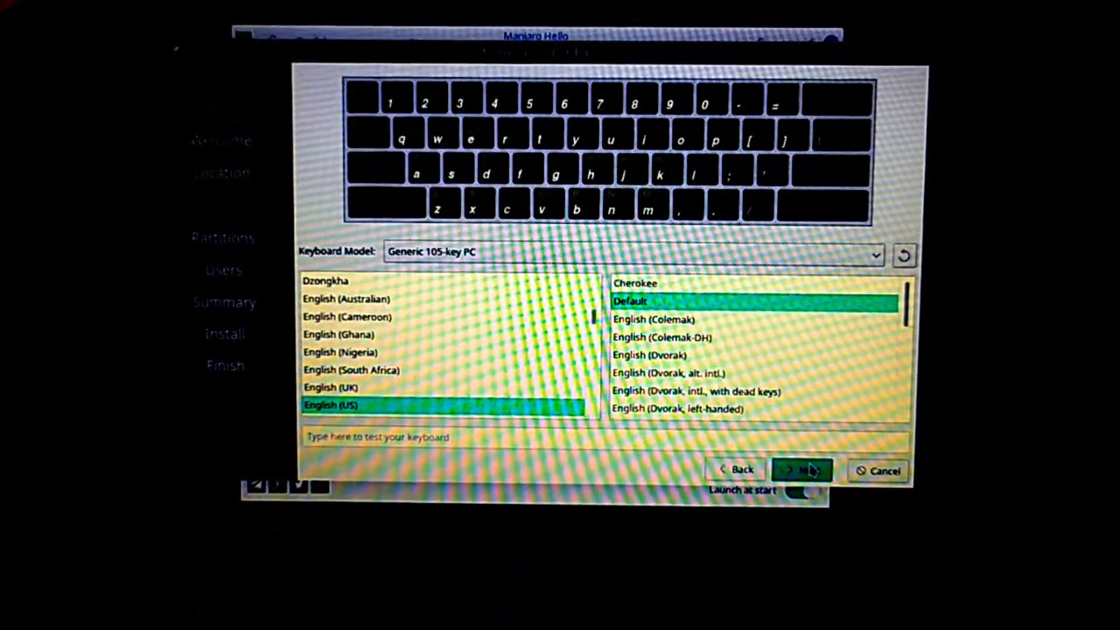
left_click(811, 471)
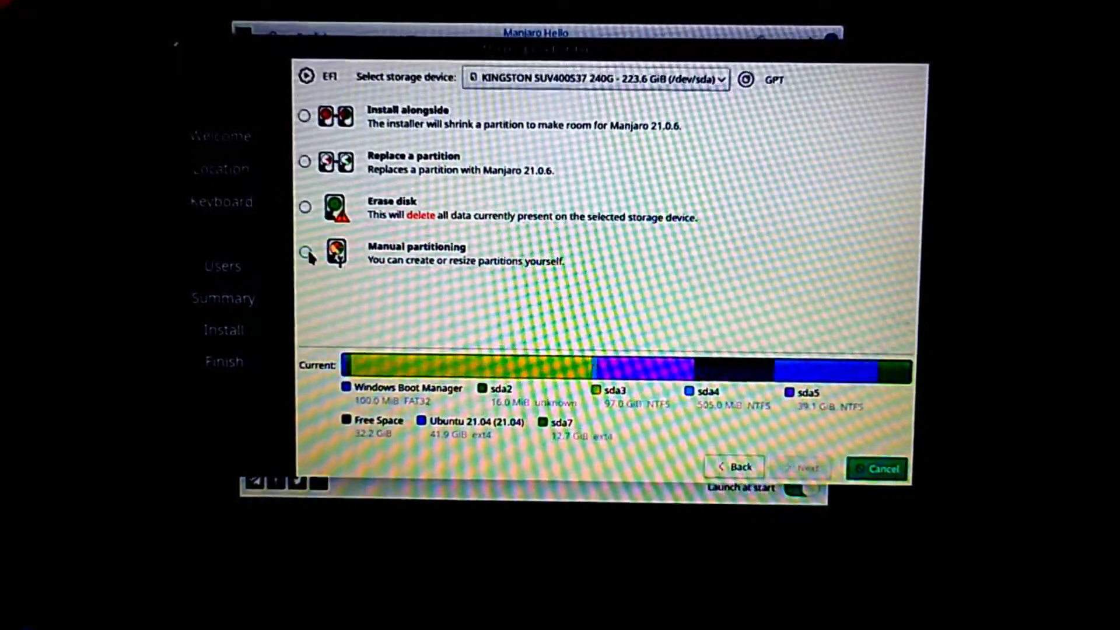
Choose manual partitioning and select the 32.2 GiB free space on the Kingston drive
left_click(307, 250)
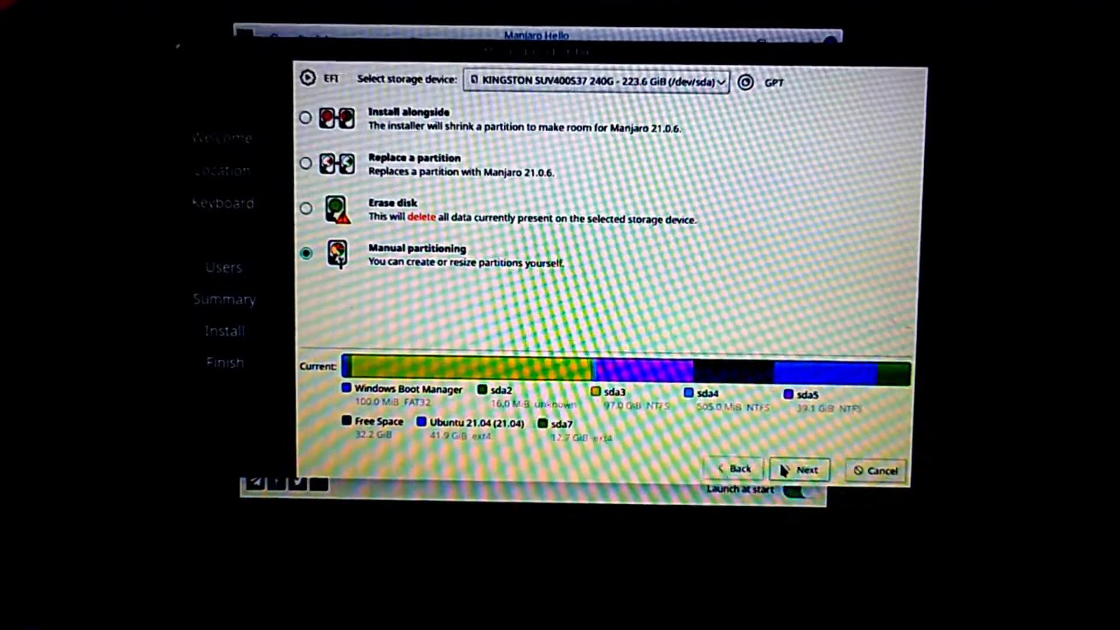
left_click(797, 471)
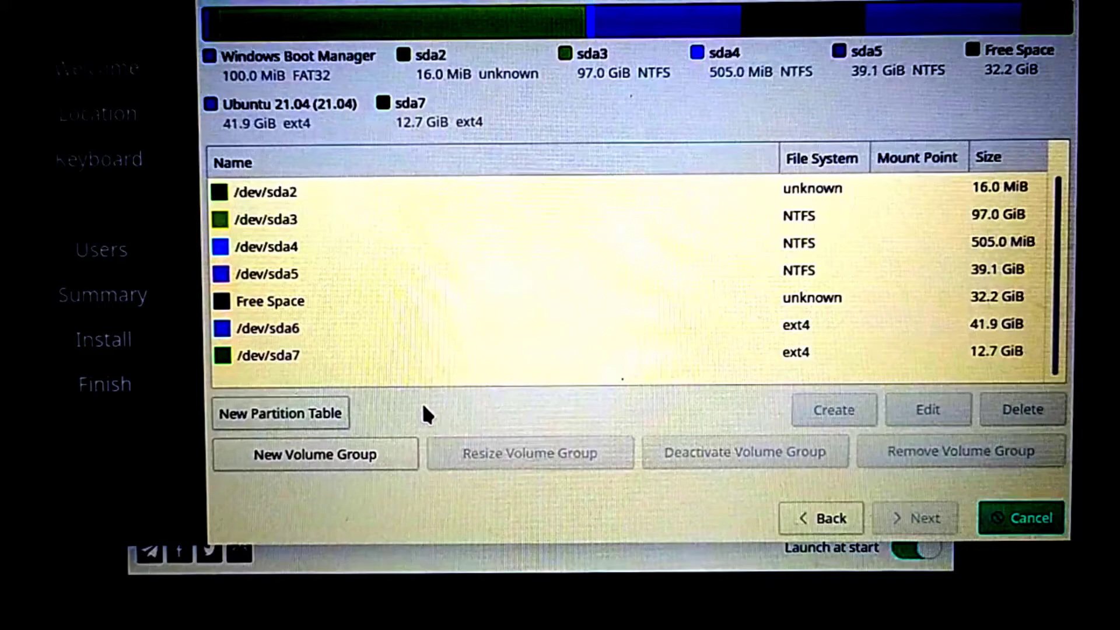
left_click(279, 301)
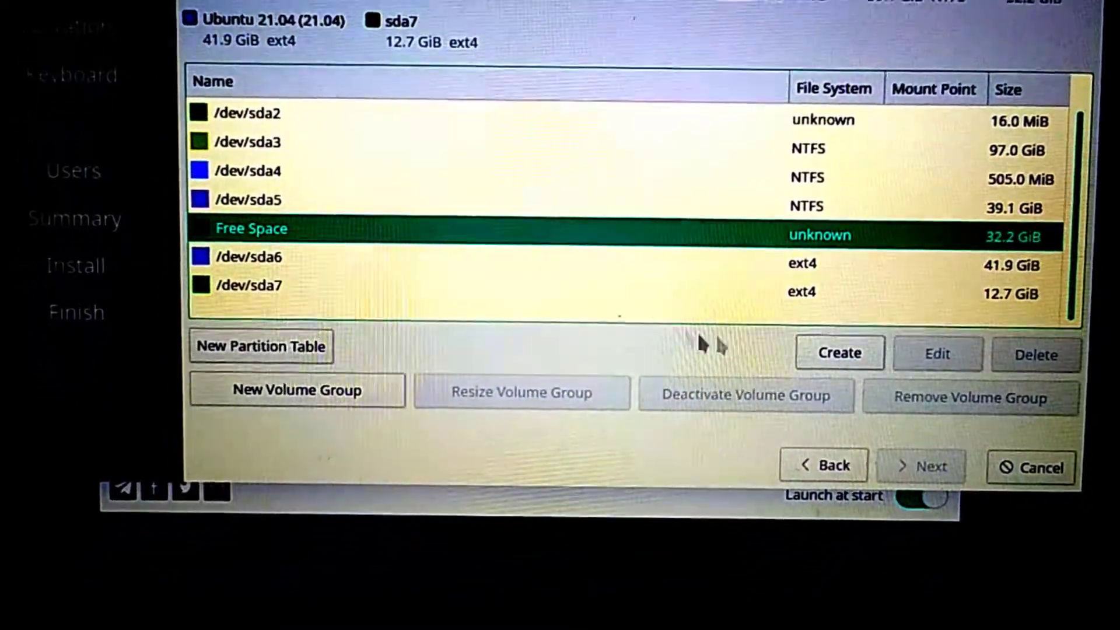
Create a 500 MiB fat32 partition mounted at /boot/efi with the boot flag
left_click(840, 356)
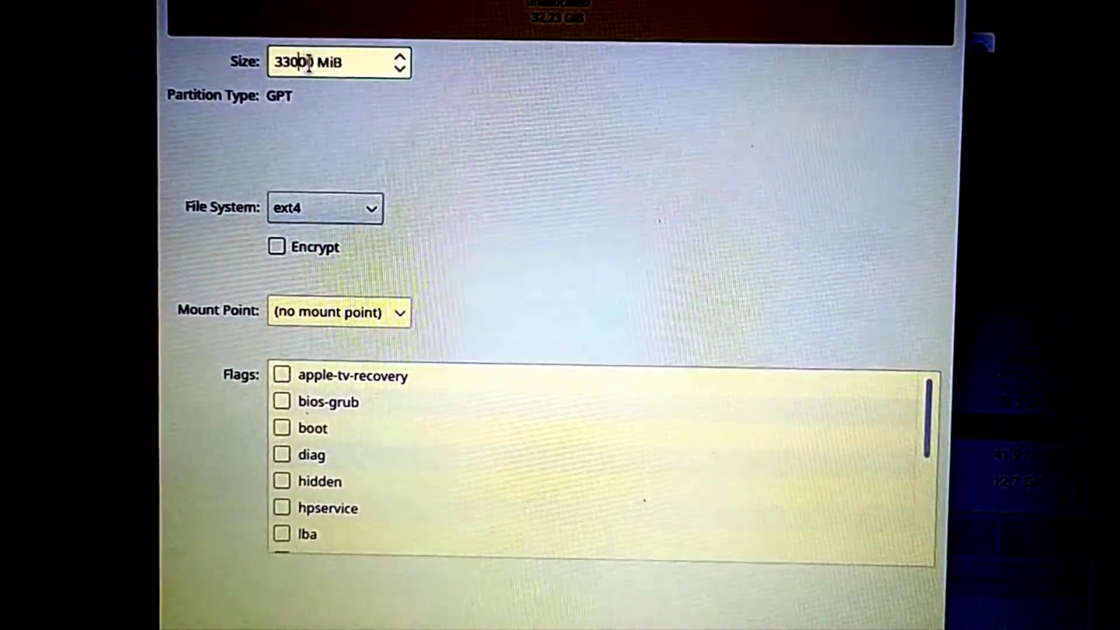
key("BackSpace")
key("BackSpace")
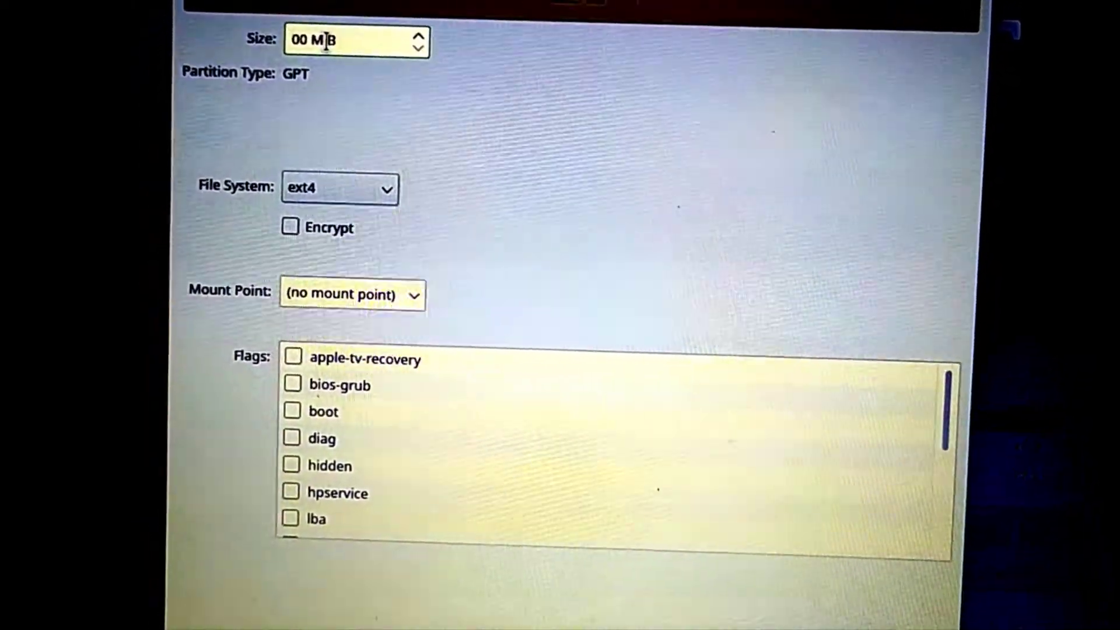
type("5")
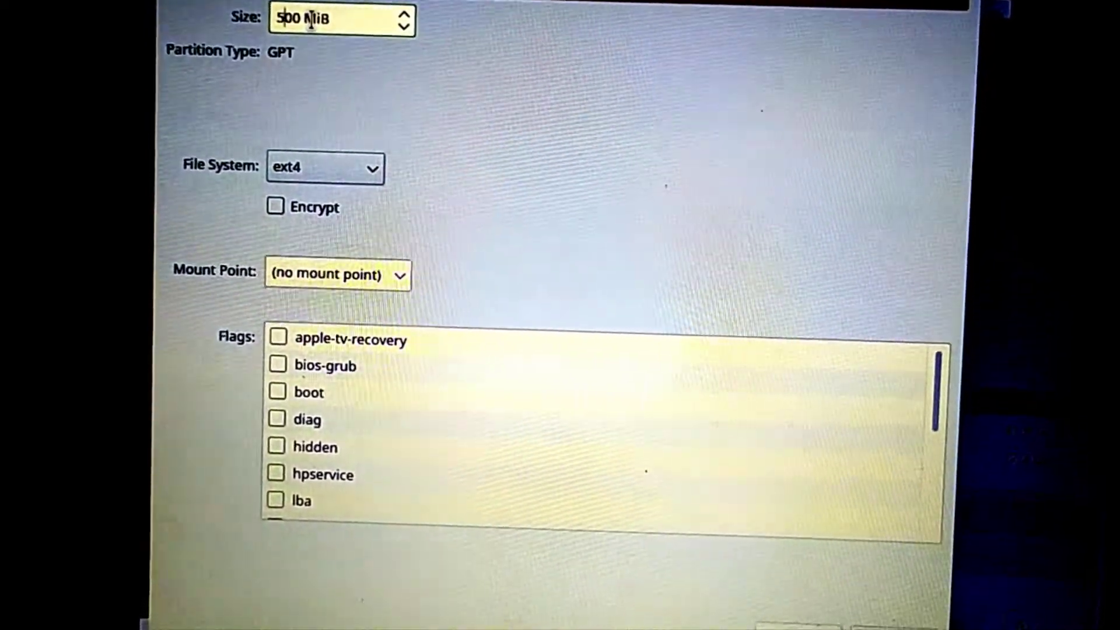
left_click(315, 172)
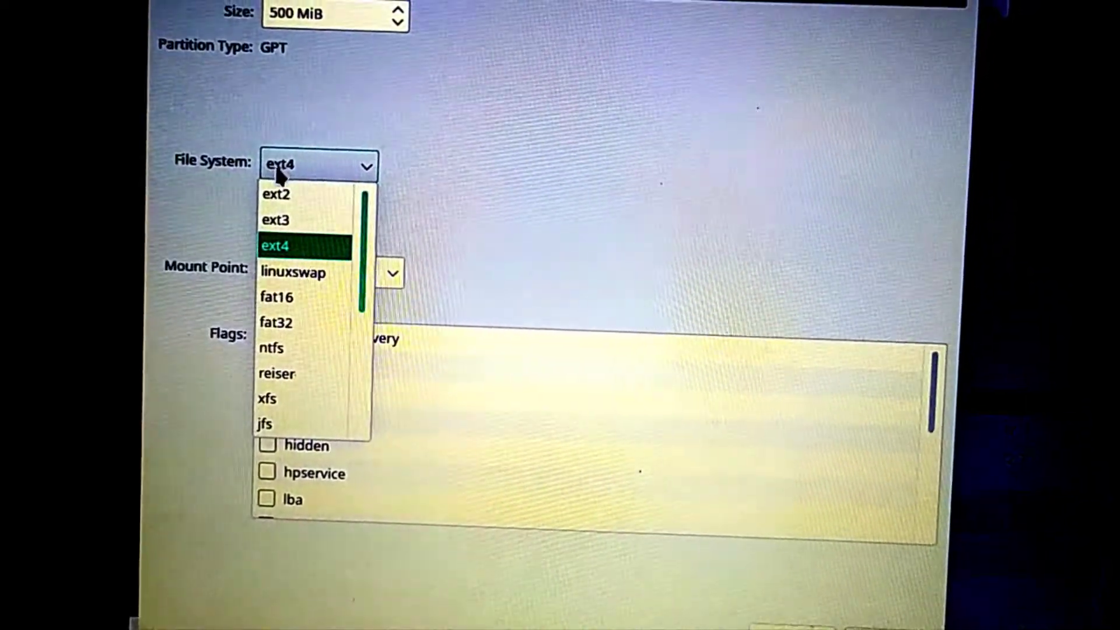
left_click(281, 316)
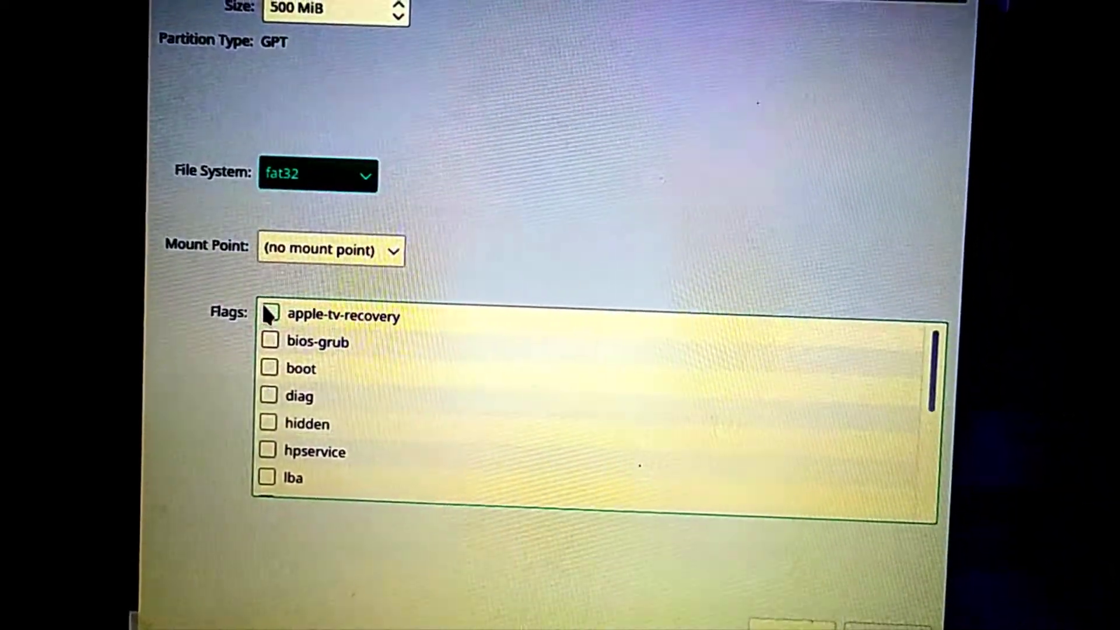
left_click(404, 236)
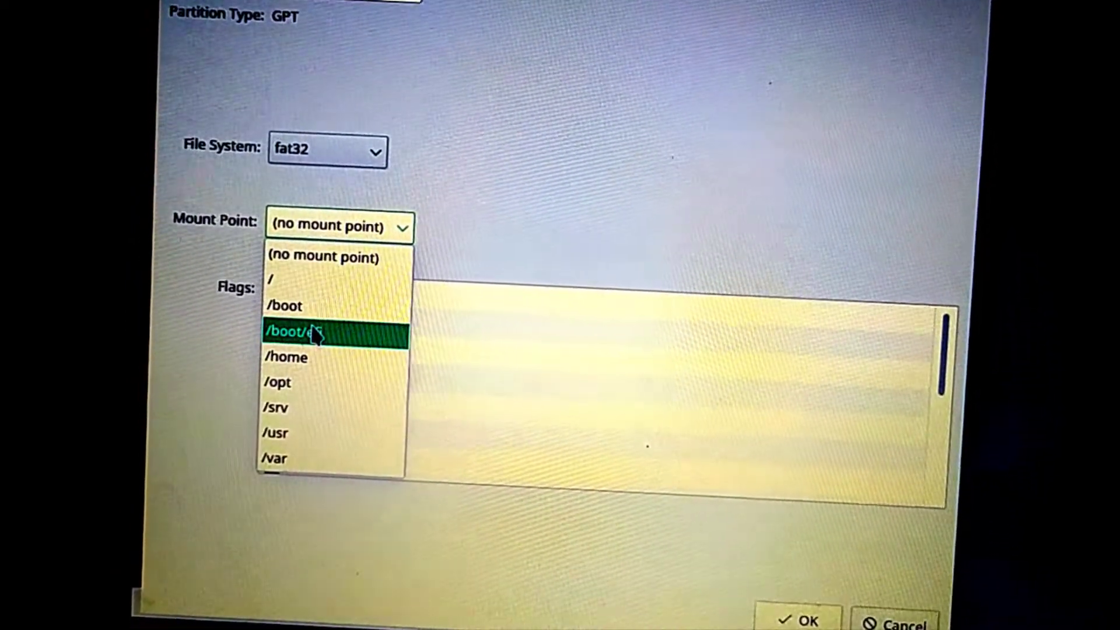
left_click(305, 341)
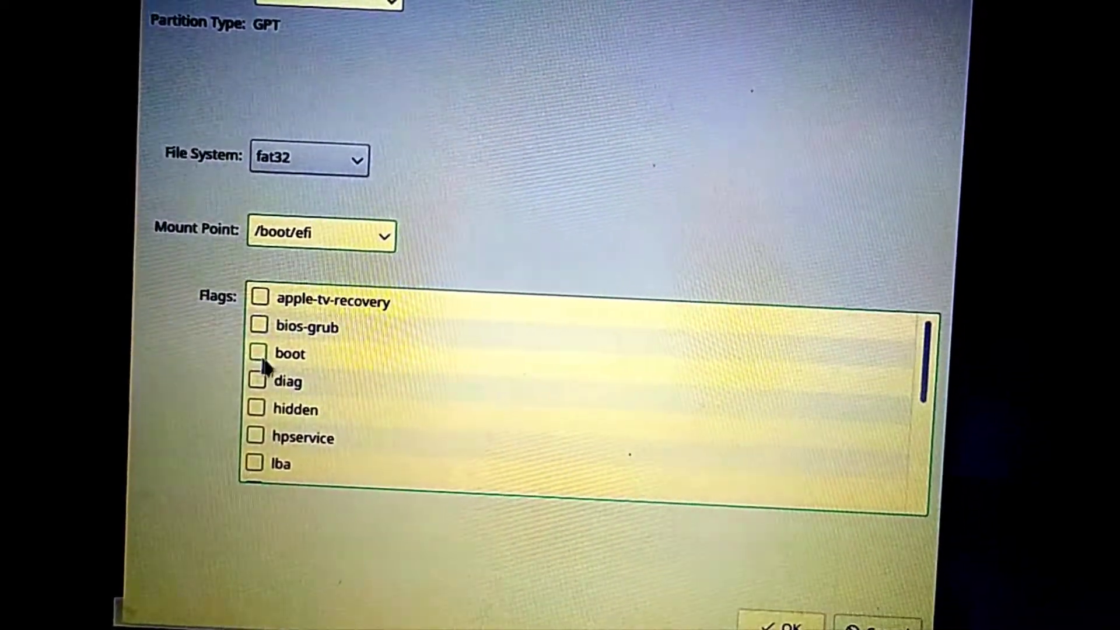
left_click(265, 345)
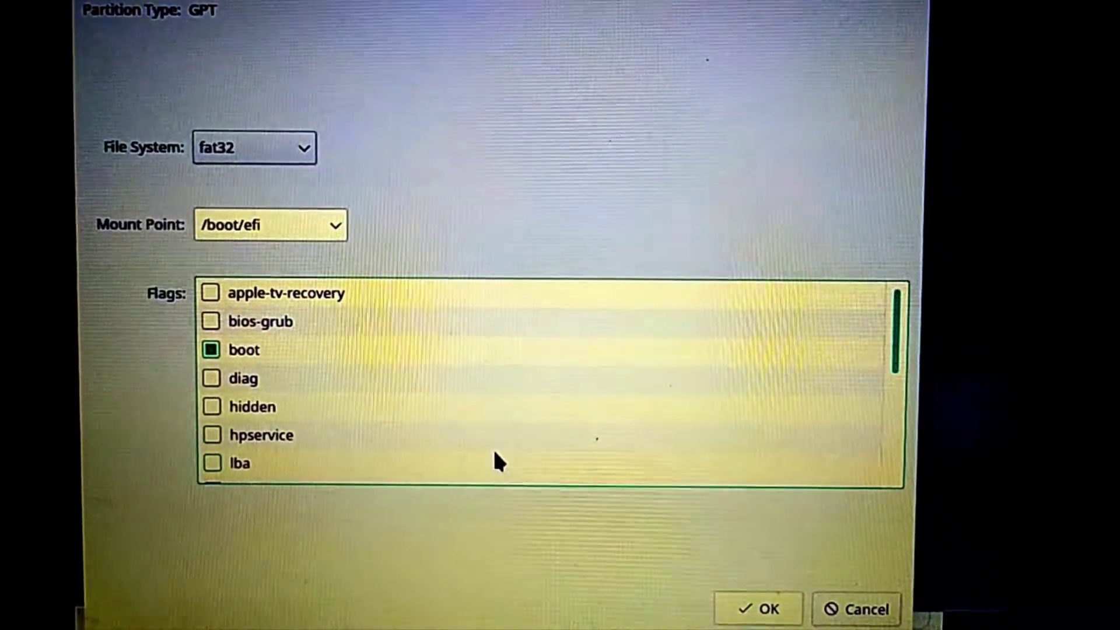
left_click(768, 603)
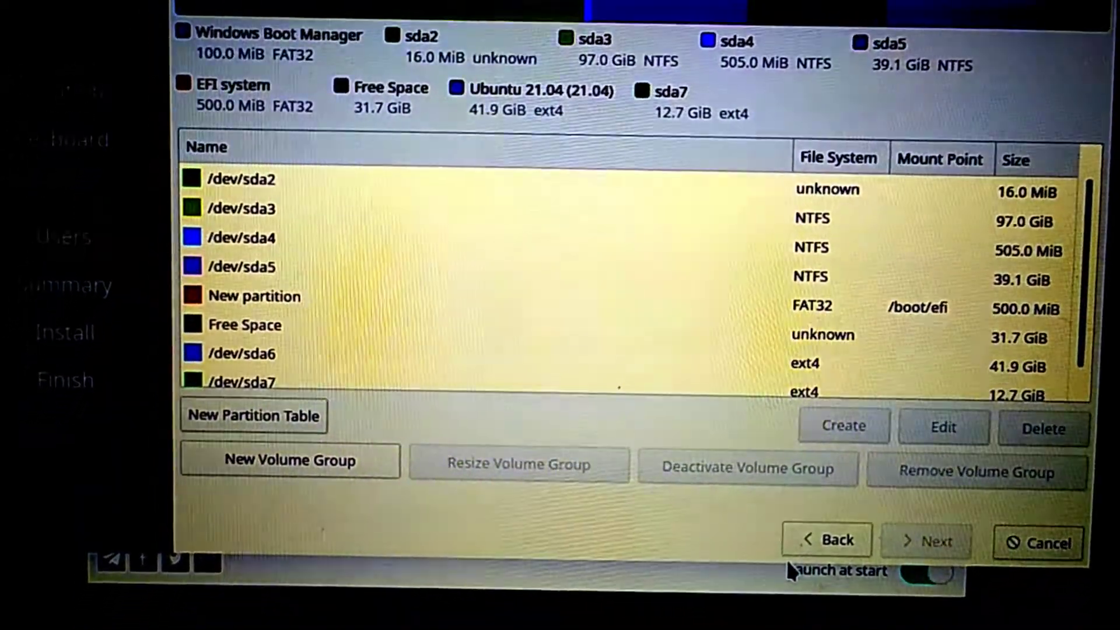
Turn the remaining 31.7 GiB free space into an ext4 root partition mounted at /
left_click(528, 354)
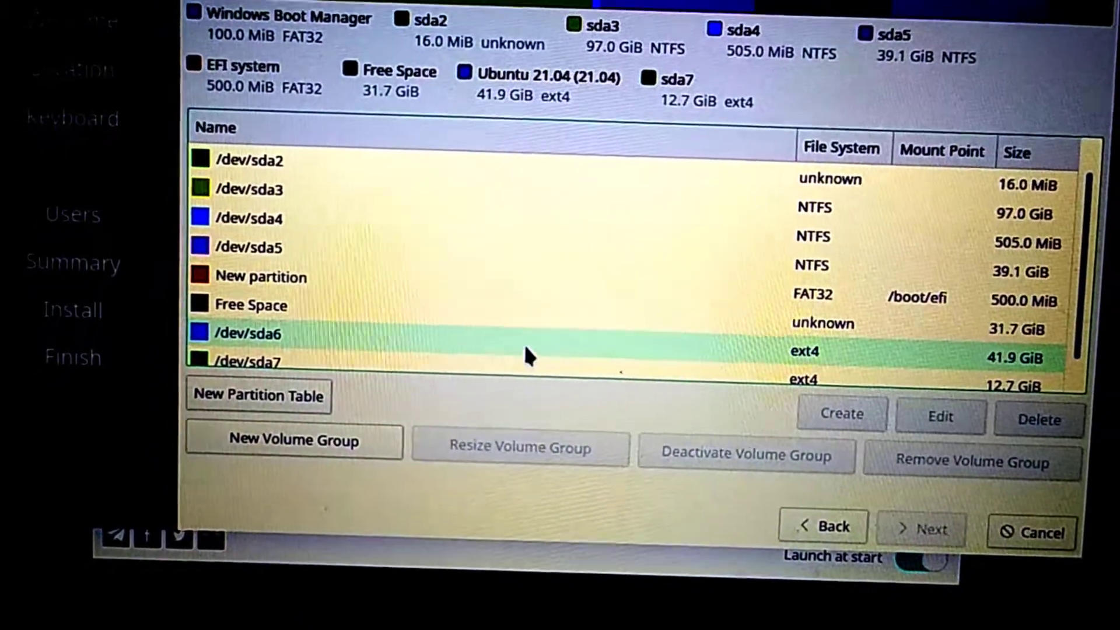
left_click(504, 321)
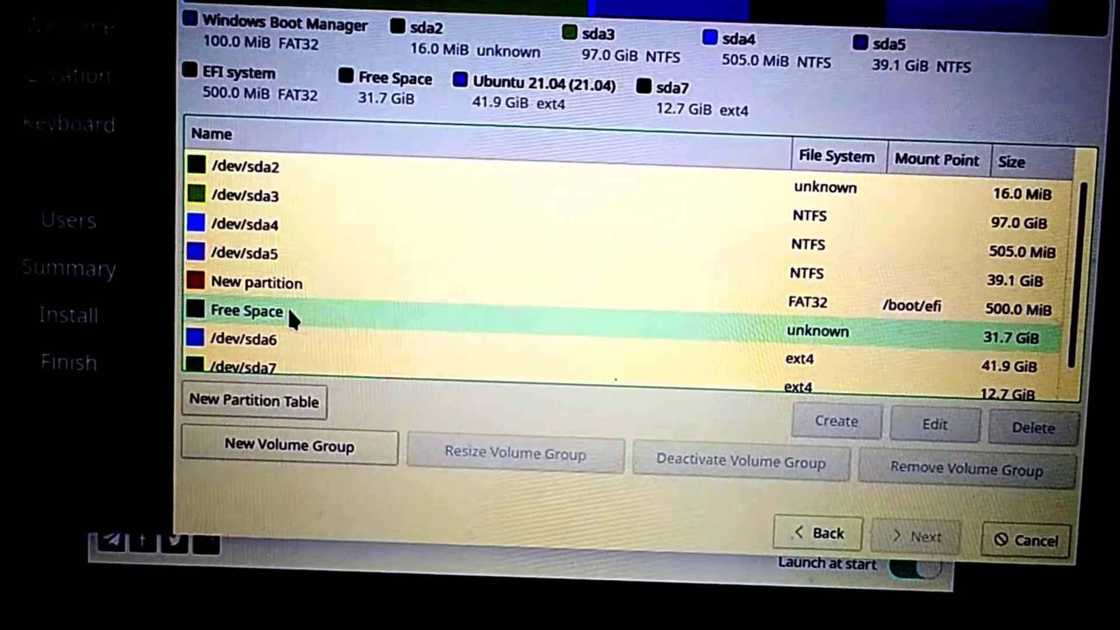
double_click(292, 298)
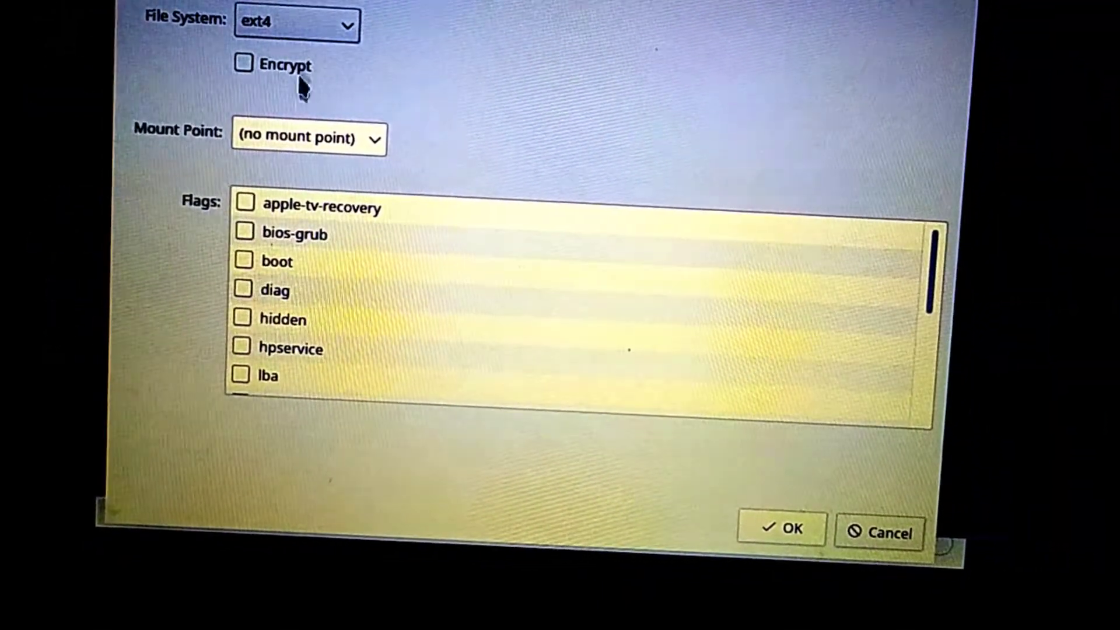
left_click(368, 135)
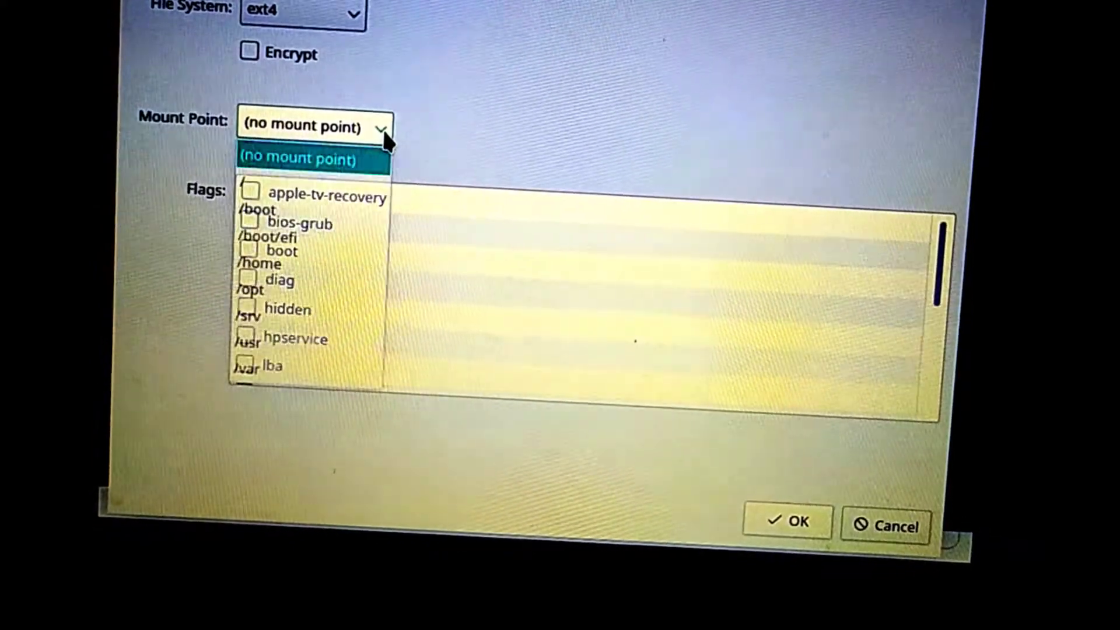
left_click(352, 194)
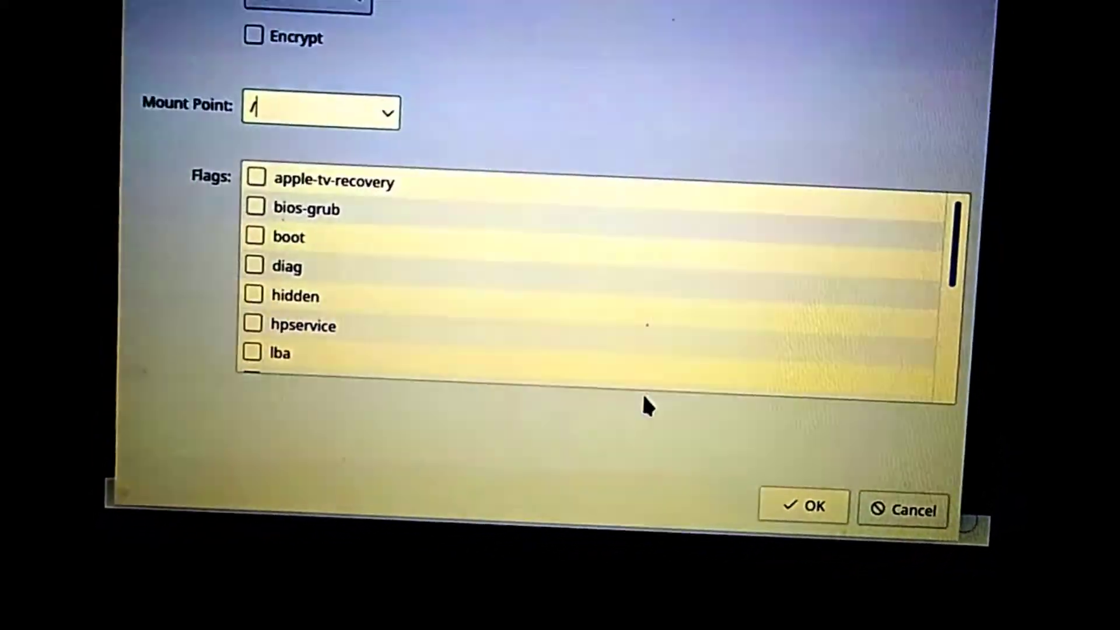
left_click(792, 487)
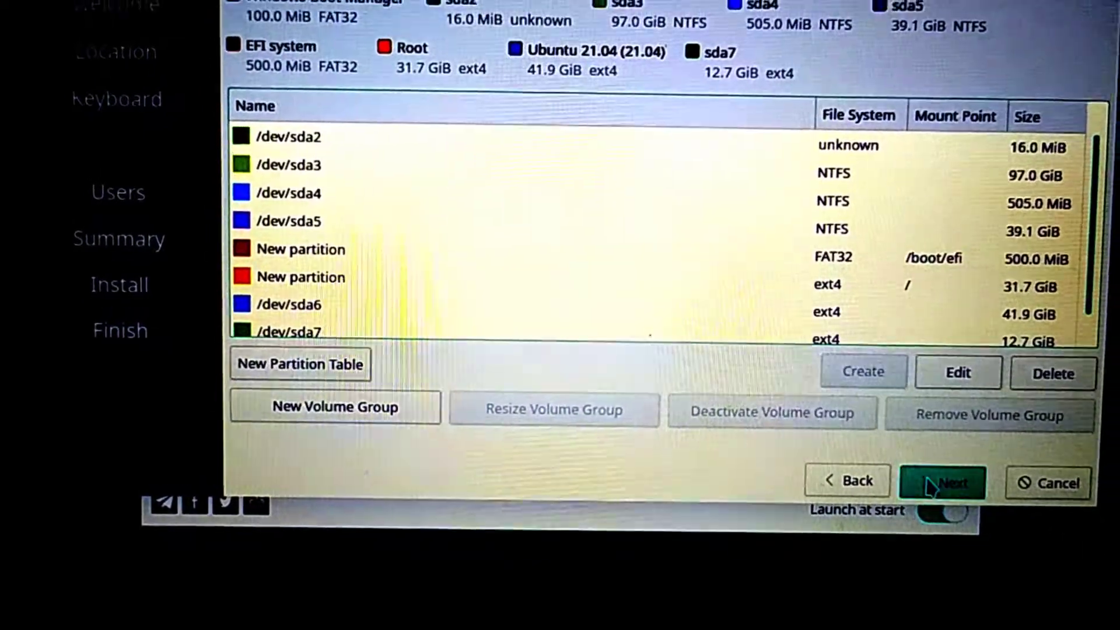
Proceed past the Users page and summary, then confirm Install now to write Manjaro 21.0.6 to disk
left_click(950, 468)
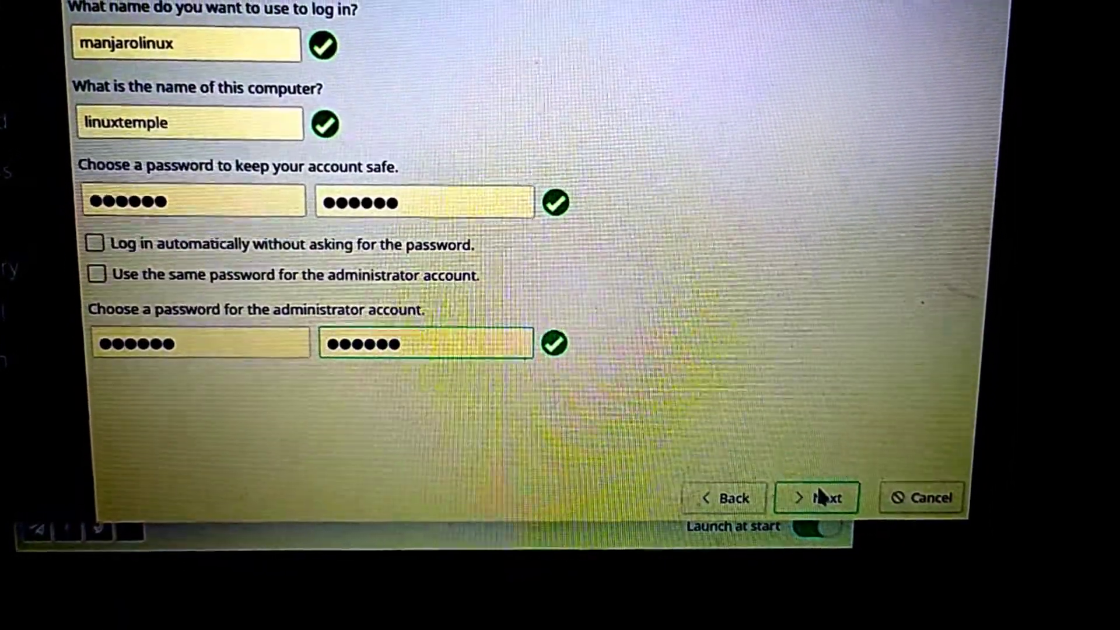
left_click(826, 493)
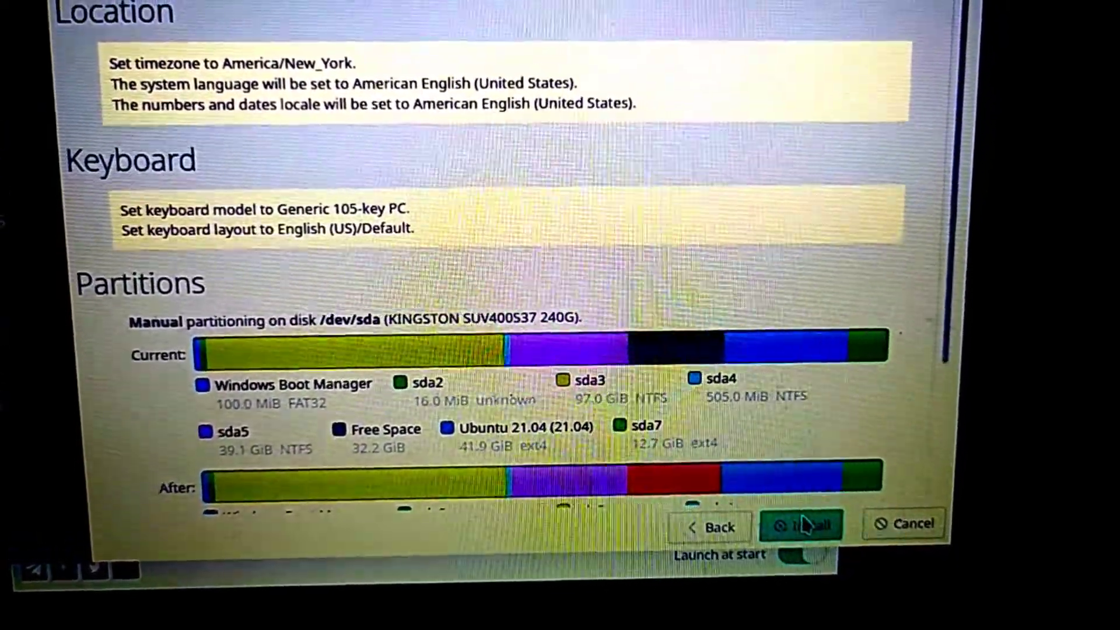
left_click(813, 514)
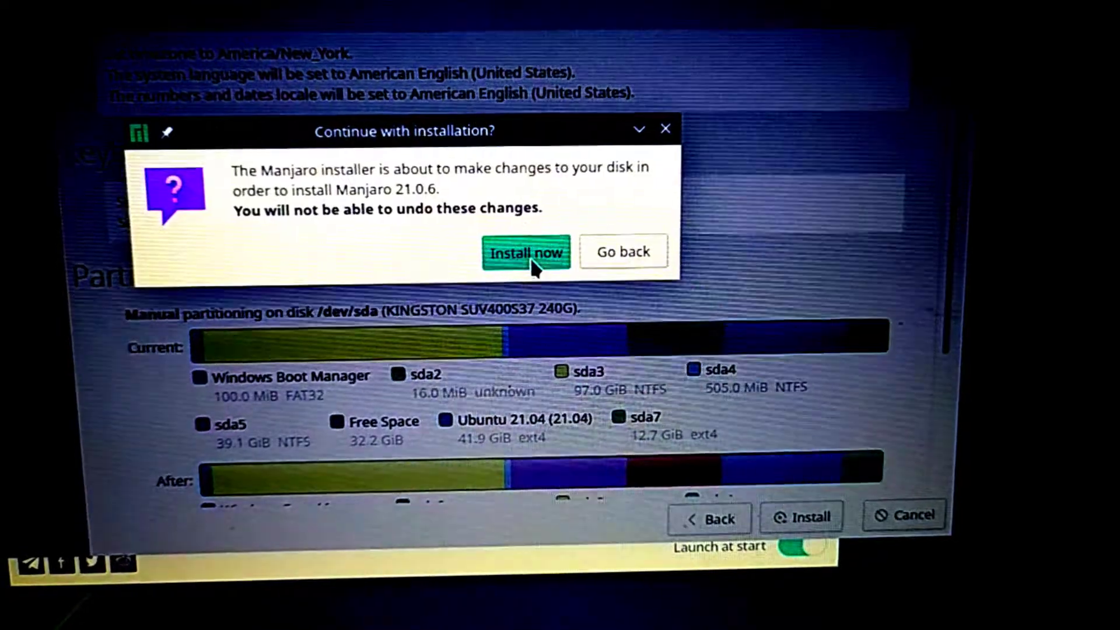
left_click(532, 263)
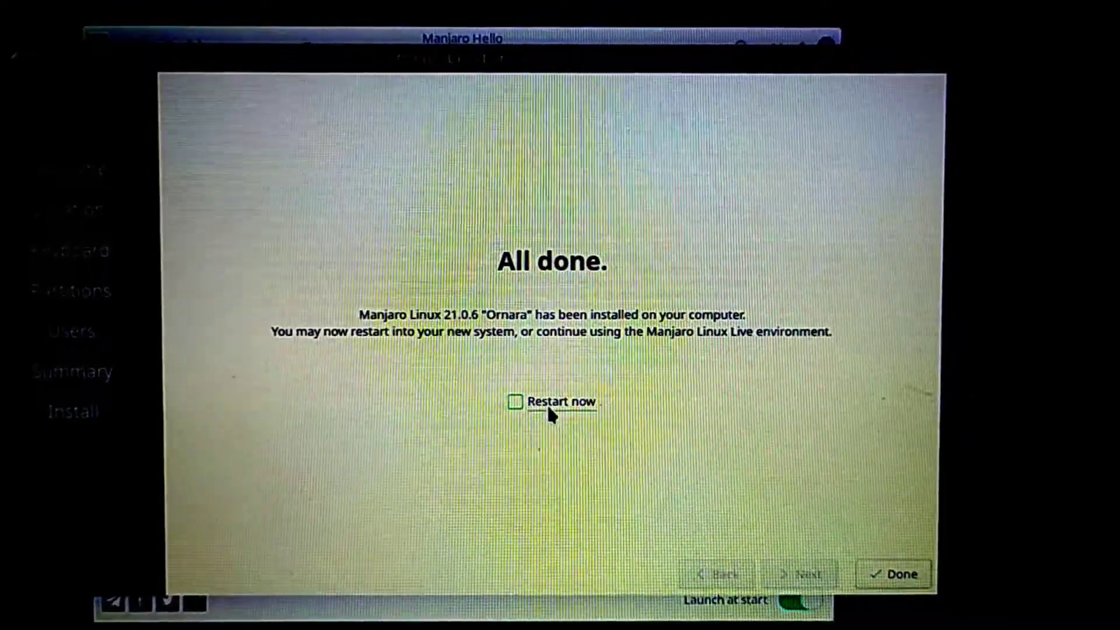
Restart now from the All done page into the GRUB menu listing Manjaro, Windows and Ubuntu
left_click(549, 406)
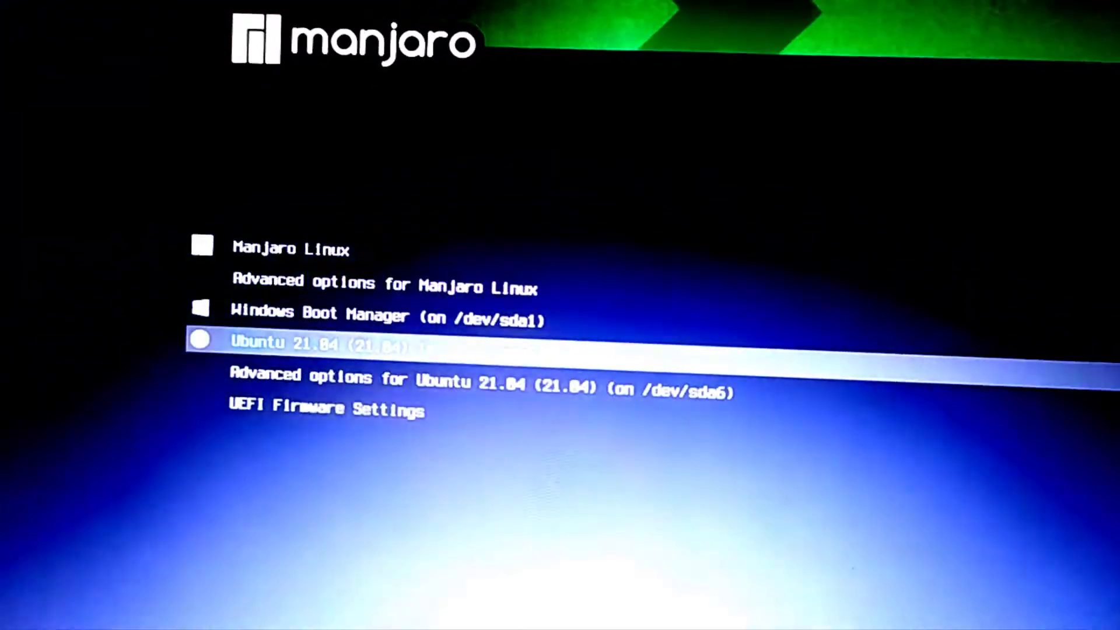
Boot Manjaro Linux from the GRUB menu and log in as manjarolinux
key("Up")
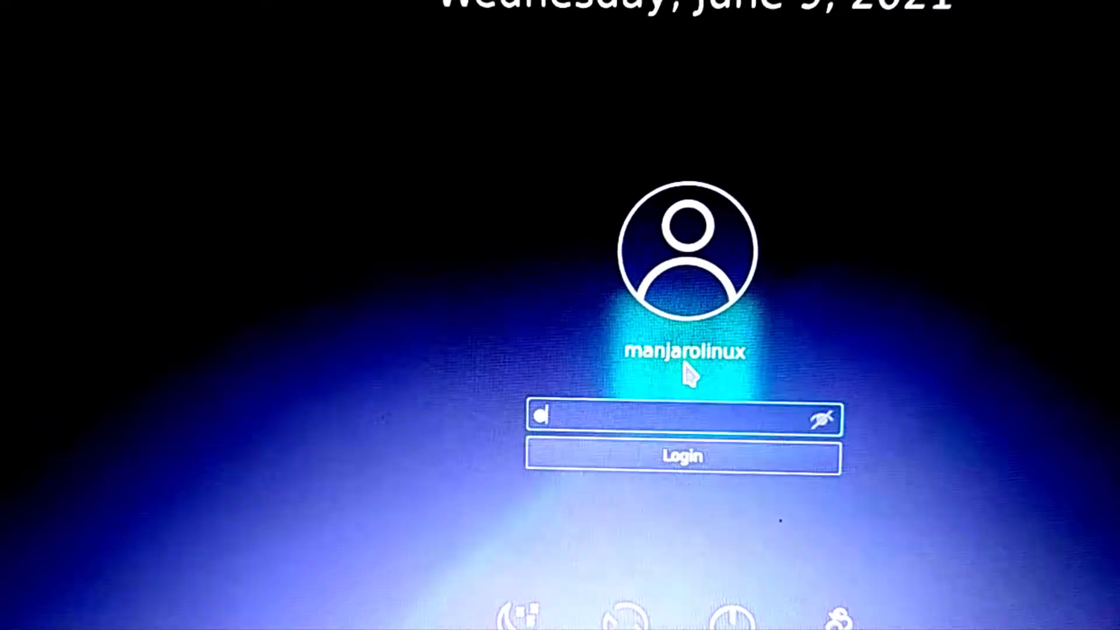
type("aa")
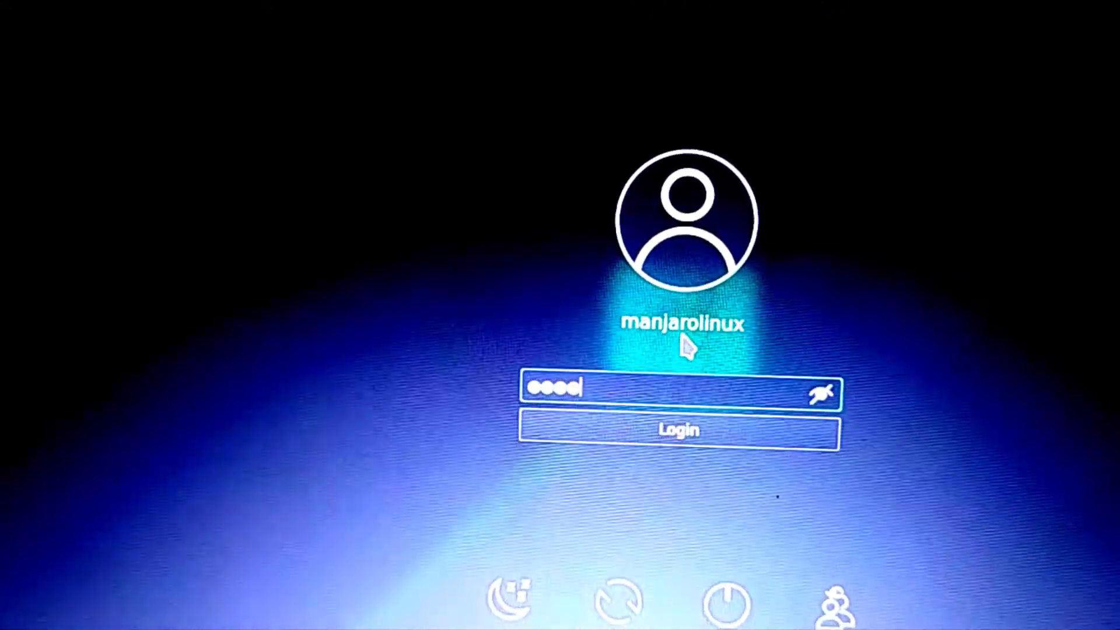
type("aa")
key("Return")
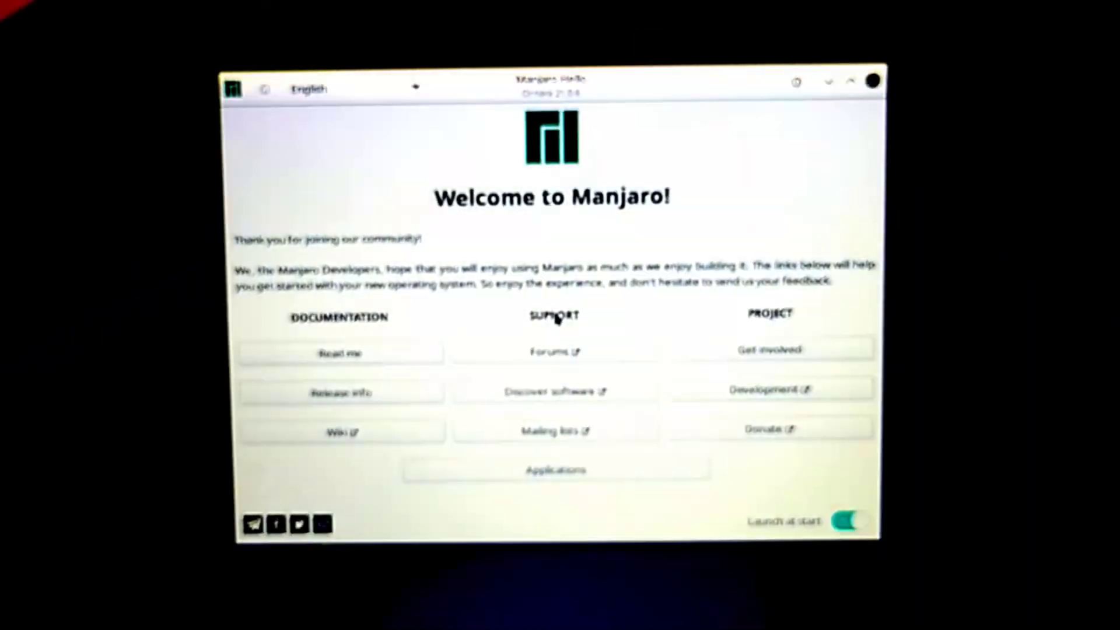
Leave Manjaro via the power options, then in Windows bring up the Win+X shutdown menu
key("ctrl+alt+Delete")
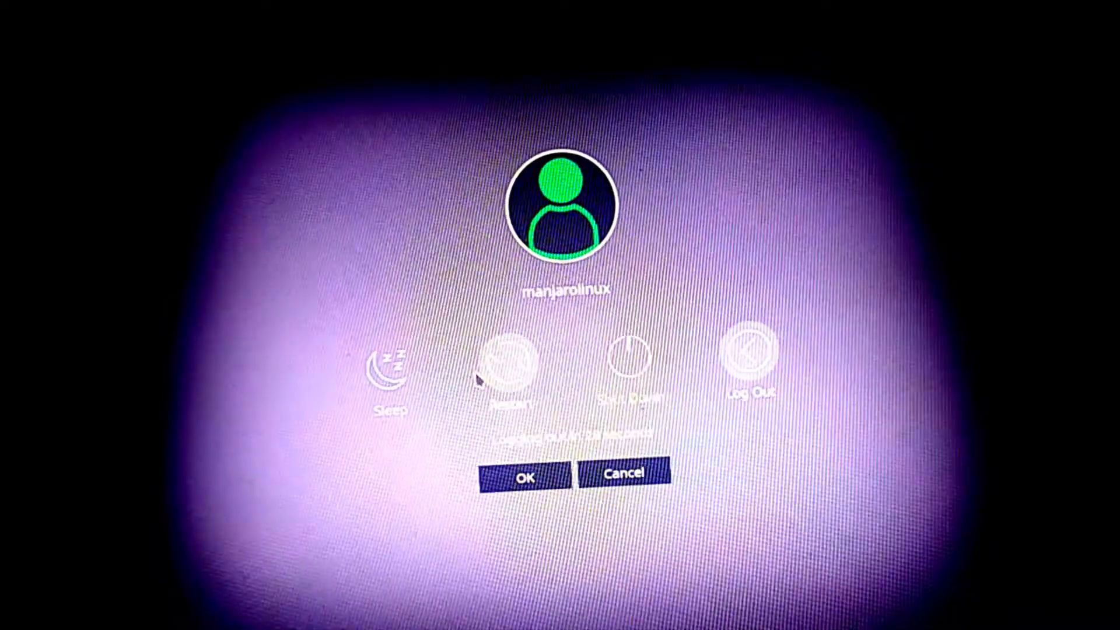
key("Escape")
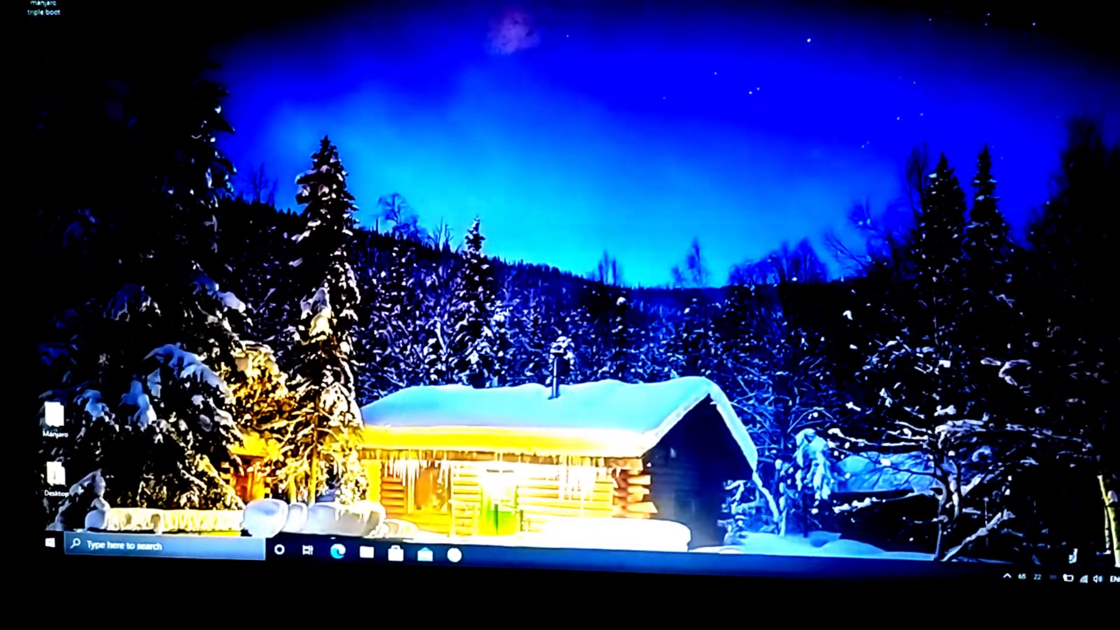
key("super+x")
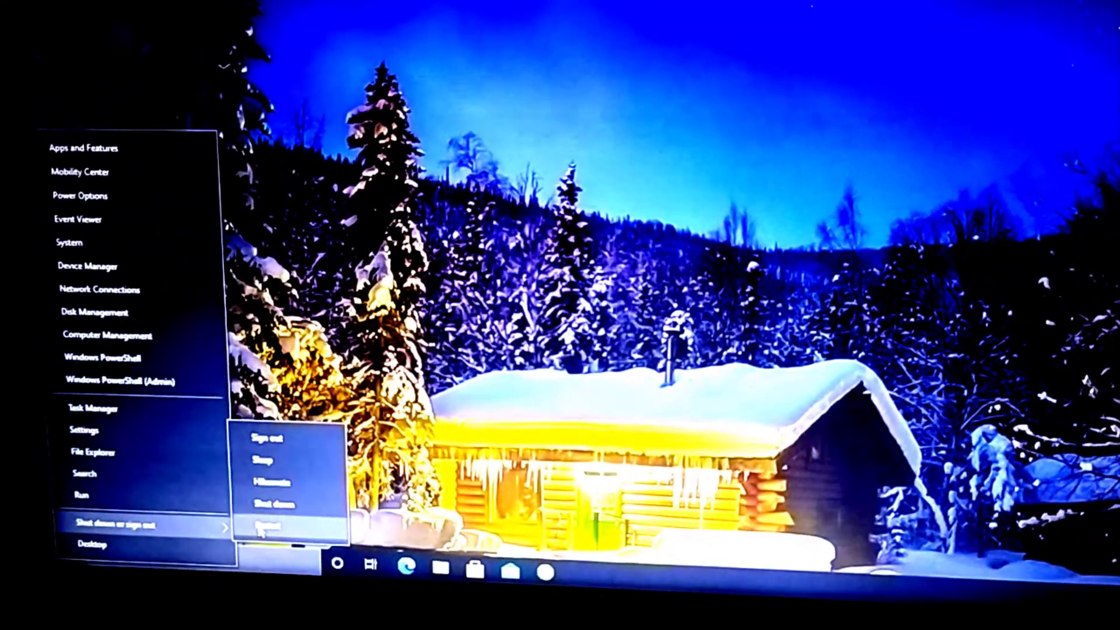
Restart Windows so Ubuntu can be chosen from GRUB
left_click(267, 526)
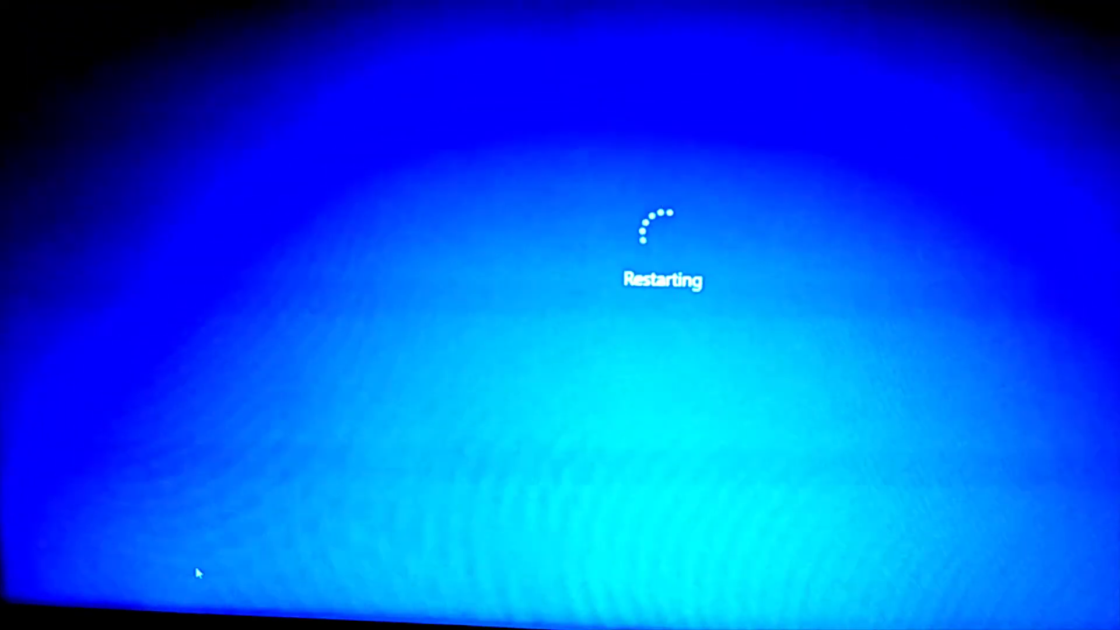